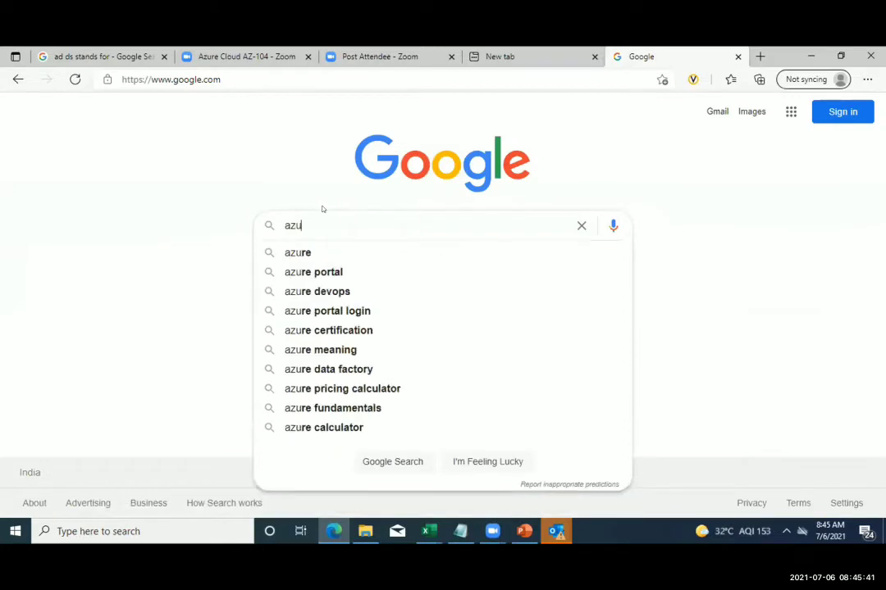
# - Search Google for 'azure portal', open the portal result, and sign in with the existing account
pyautogui.press('Down')
pyautogui.press('Return')
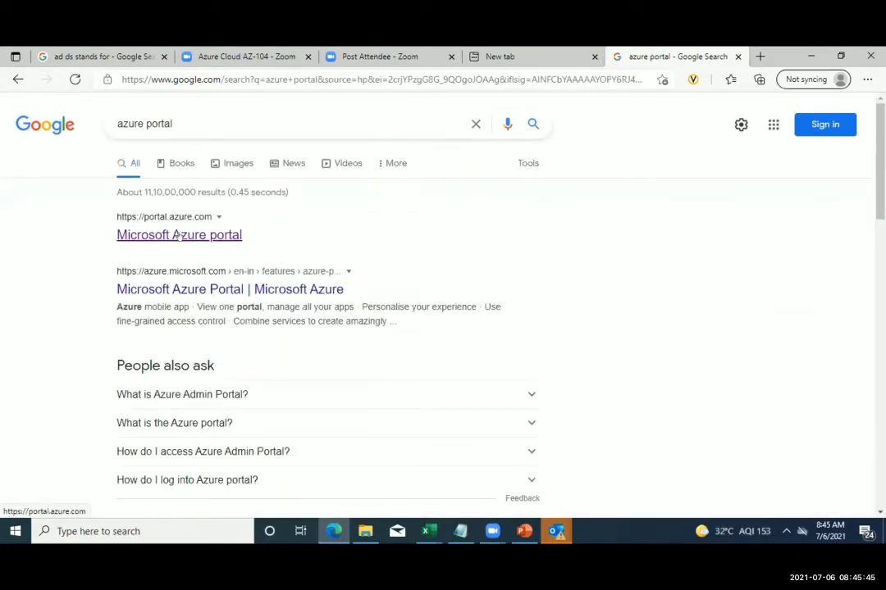
pyautogui.click(177, 235)
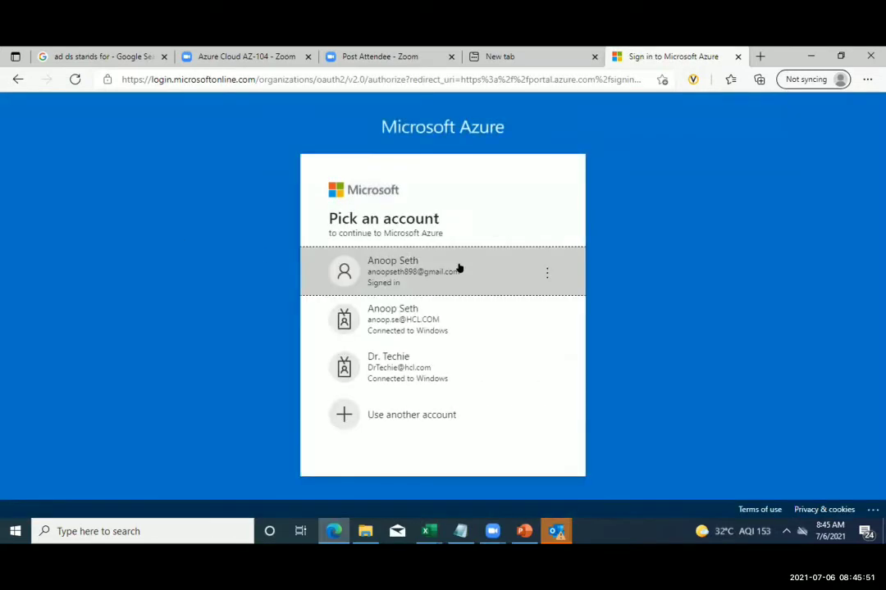
pyautogui.click(458, 267)
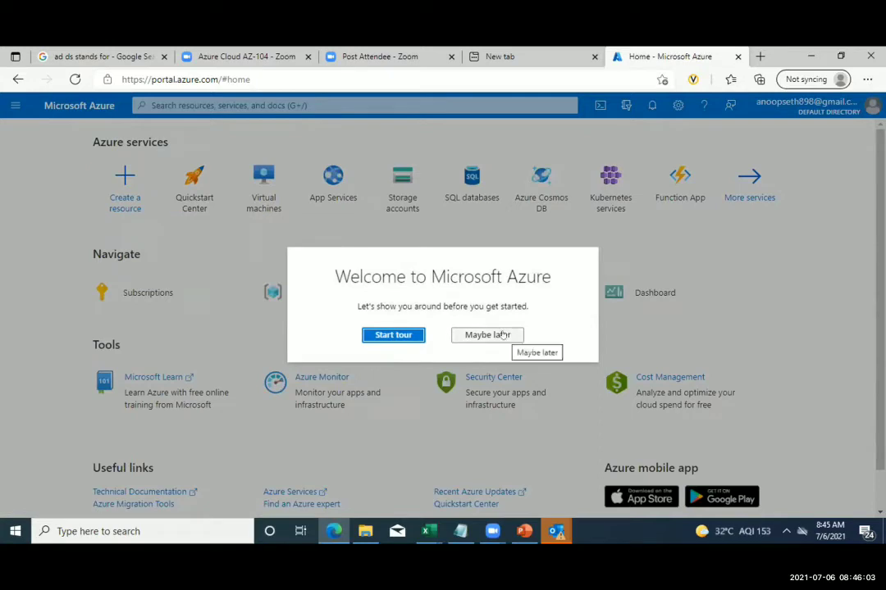
# - Skip the welcome tour and open Azure Active Directory from the portal menu
pyautogui.click(503, 335)
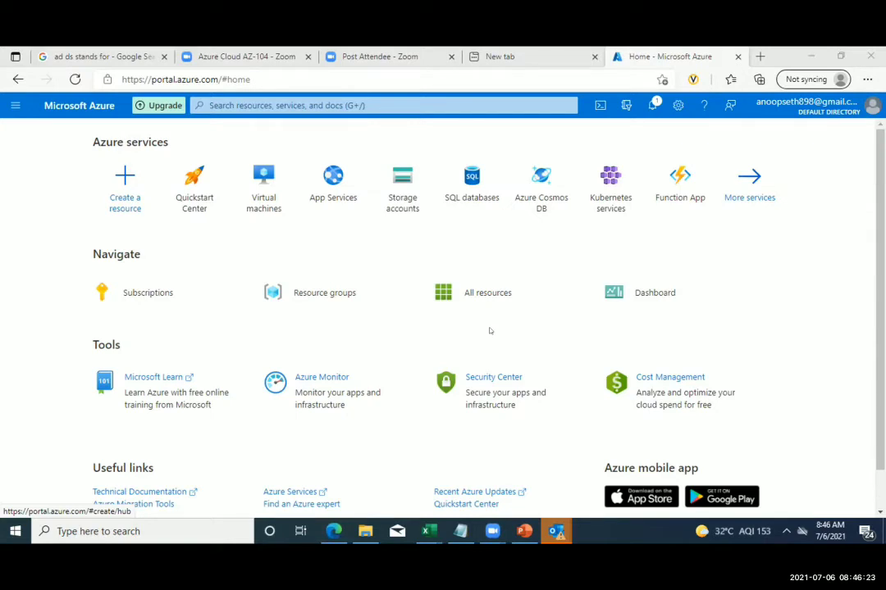
pyautogui.click(13, 105)
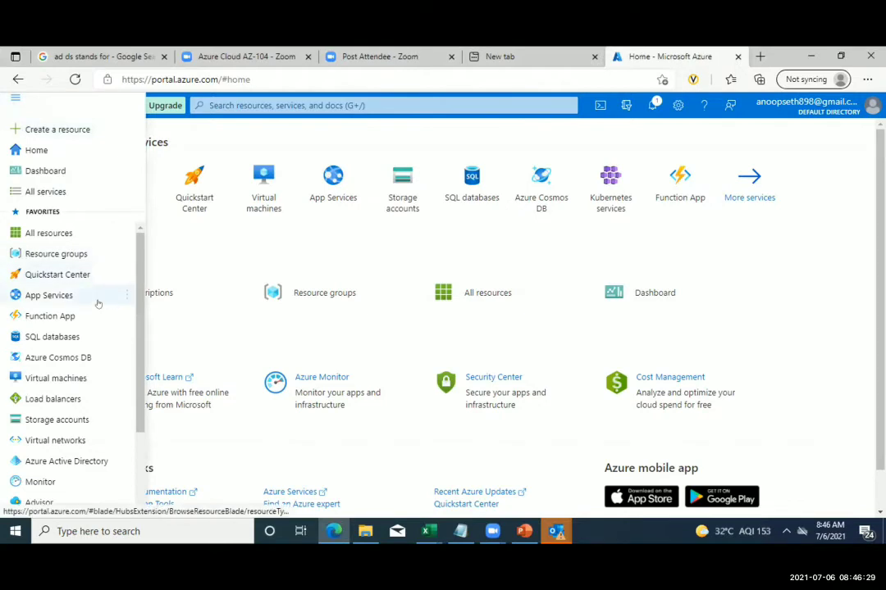
pyautogui.scroll(-2, 98, 369)
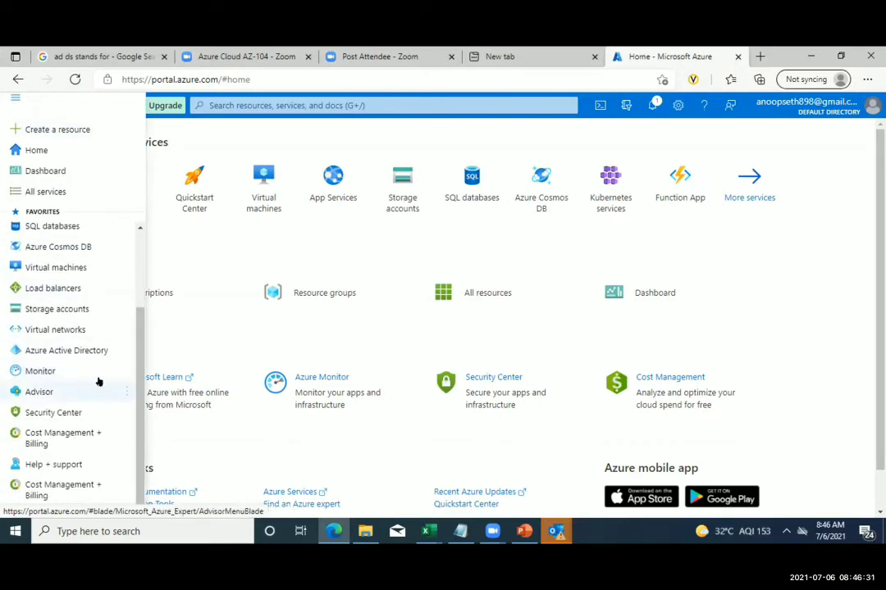
pyautogui.click(56, 351)
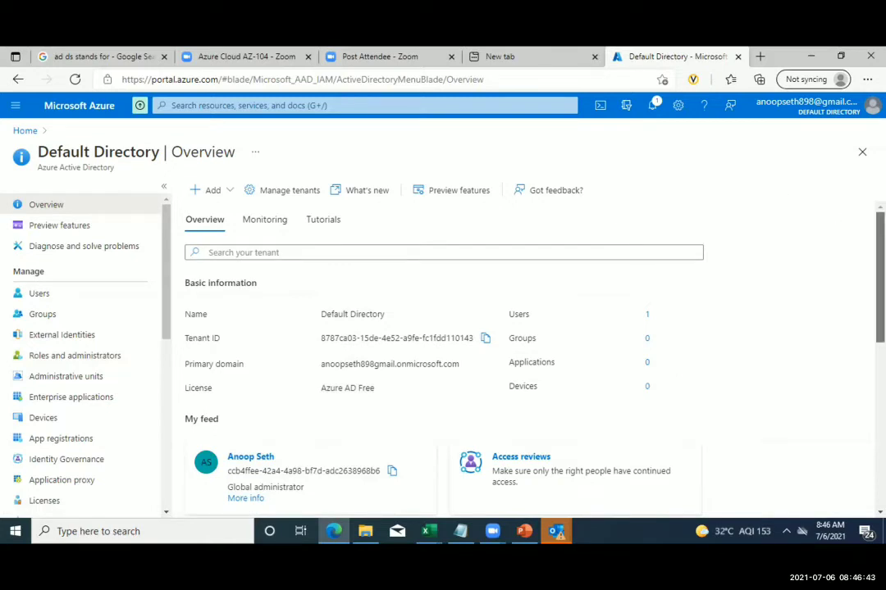
pyautogui.scroll(-1, 525, 344)
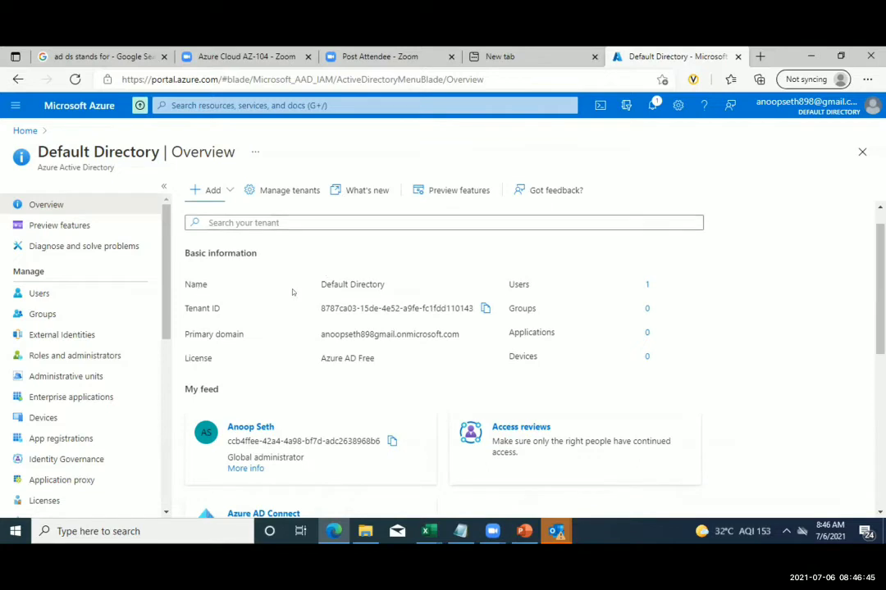
pyautogui.scroll(1, 314, 278)
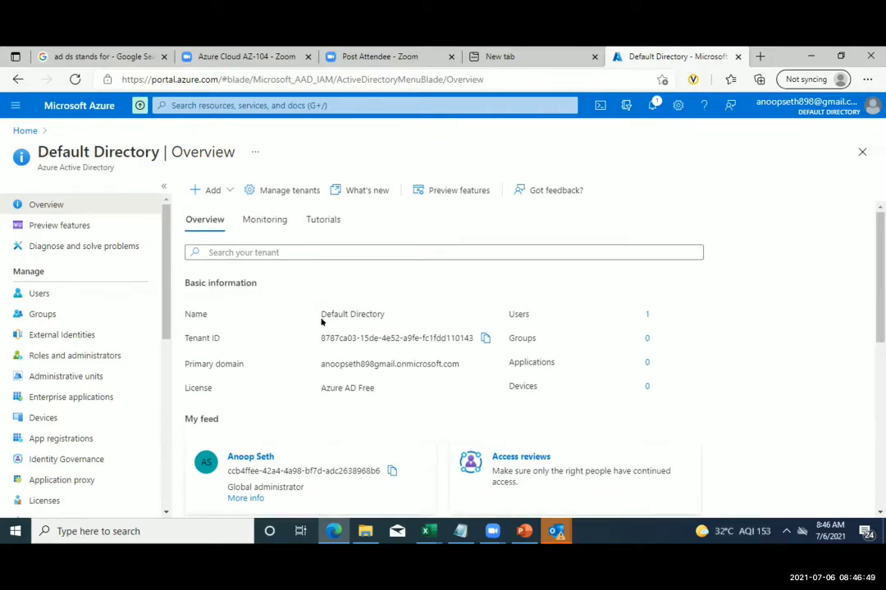
pyautogui.moveTo(382, 314); pyautogui.dragTo(329, 313)
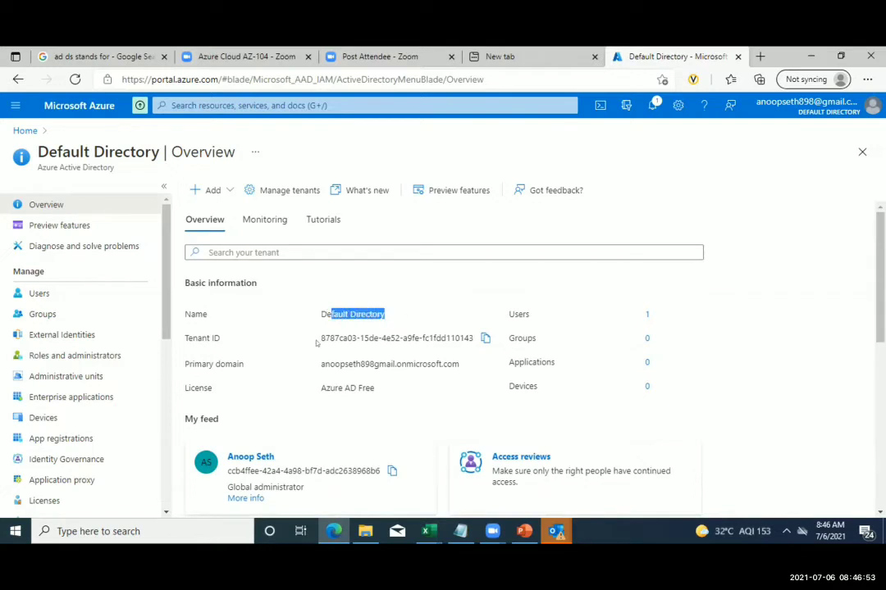
pyautogui.click(321, 350)
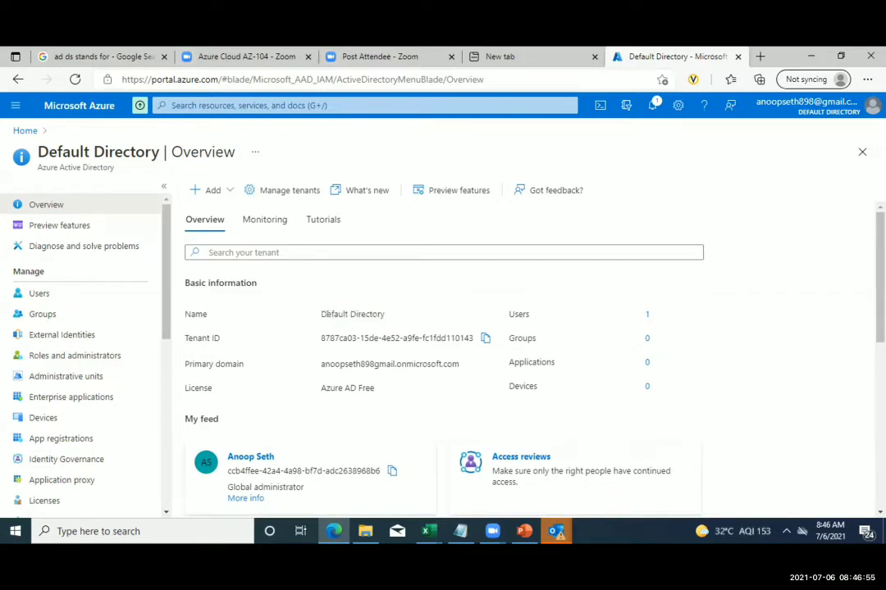
pyautogui.moveTo(325, 312); pyautogui.dragTo(388, 312)
pyautogui.click(315, 335)
pyautogui.moveTo(474, 338); pyautogui.dragTo(338, 335)
pyautogui.click(316, 334)
pyautogui.moveTo(457, 364); pyautogui.dragTo(321, 366)
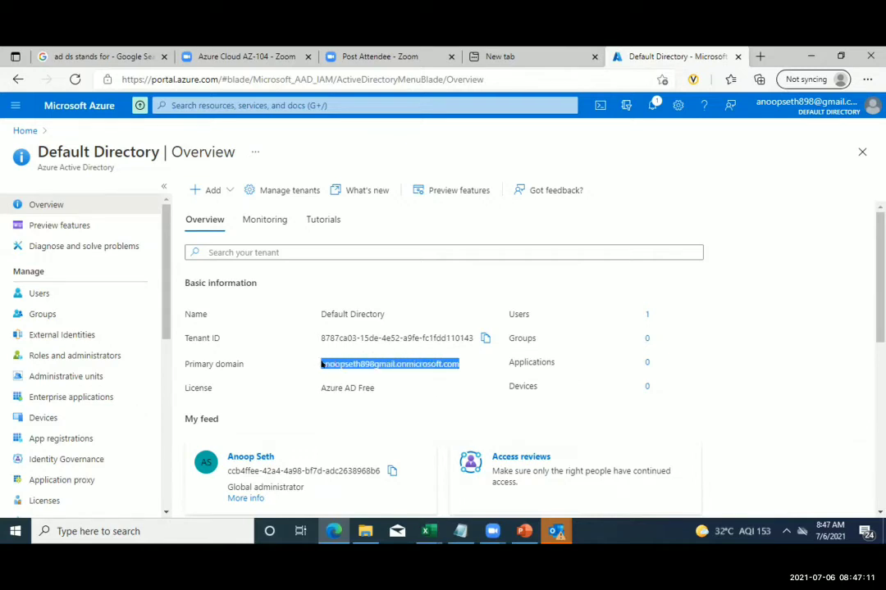
pyautogui.click(321, 366)
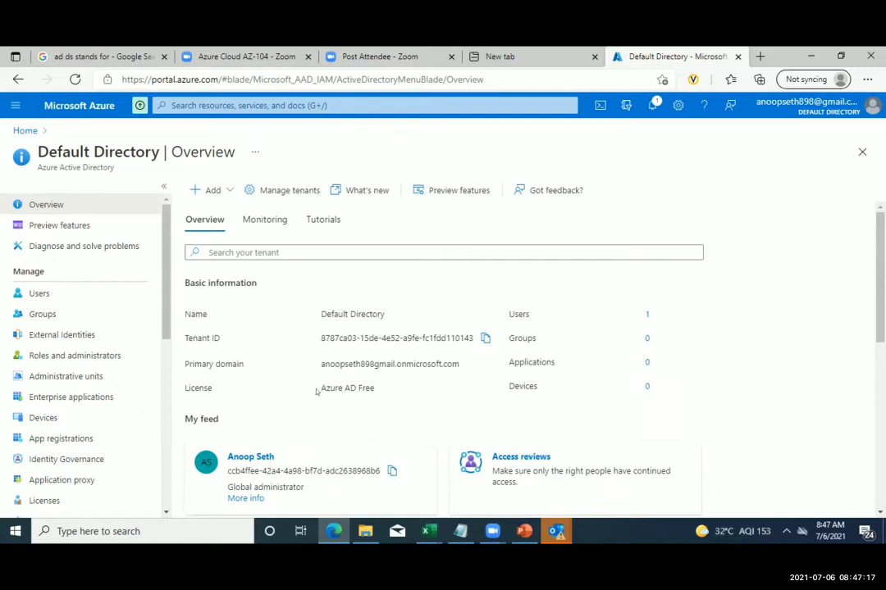
pyautogui.moveTo(321, 391); pyautogui.dragTo(376, 390)
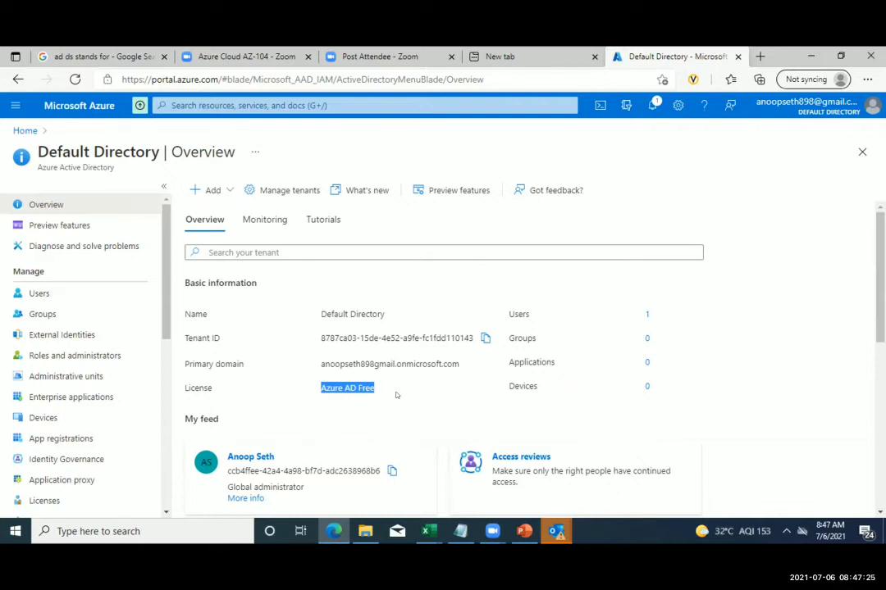
pyautogui.click(347, 387)
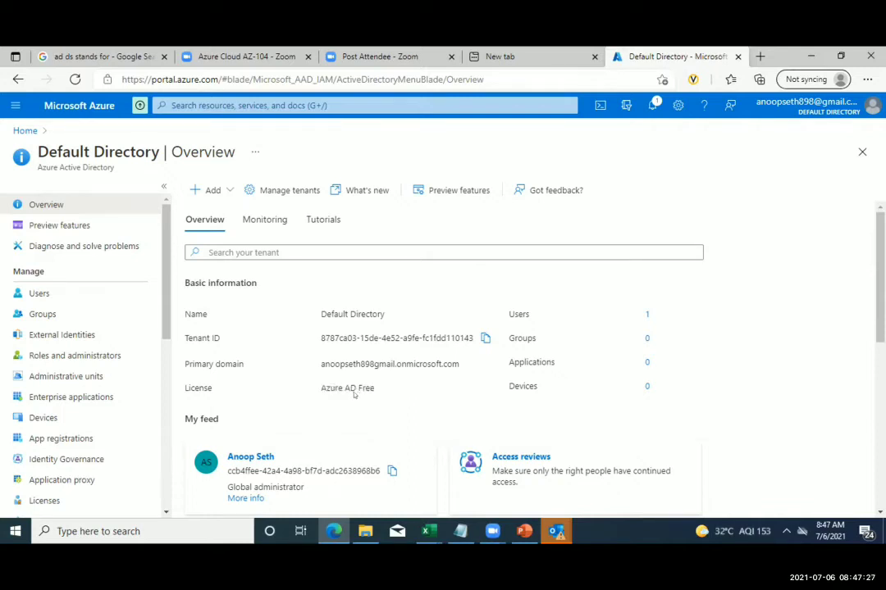
pyautogui.moveTo(369, 385); pyautogui.dragTo(311, 386)
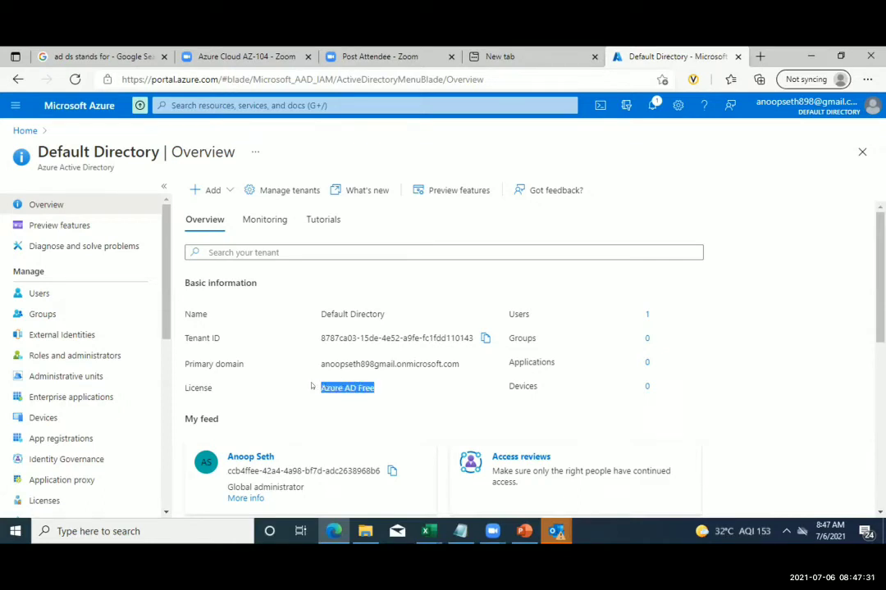
pyautogui.scroll(-1, 678, 381)
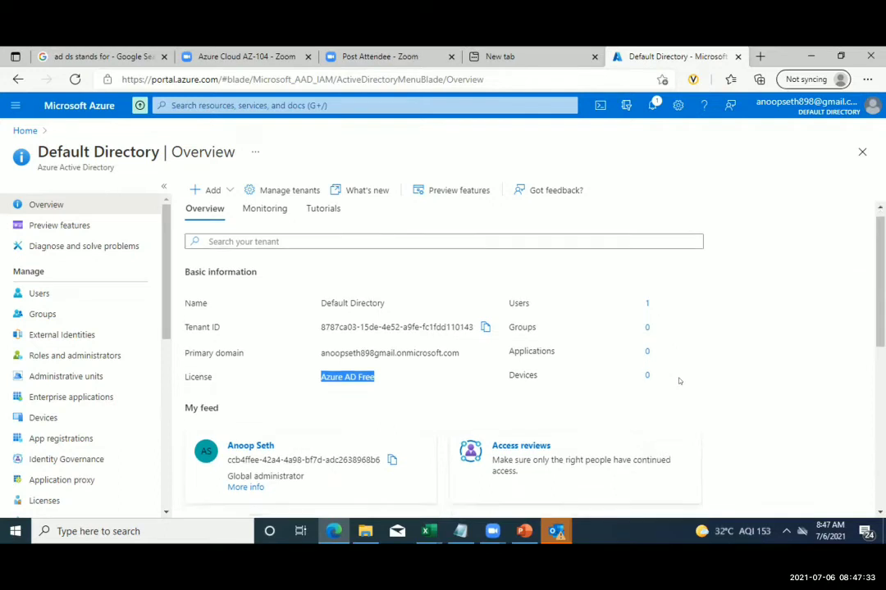
pyautogui.scroll(-2, 699, 341)
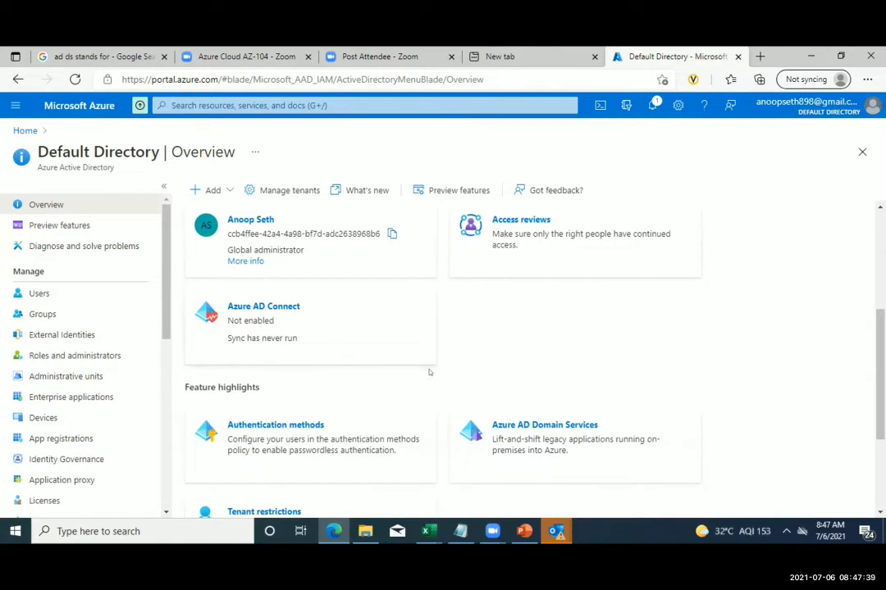
pyautogui.scroll(3, 428, 372)
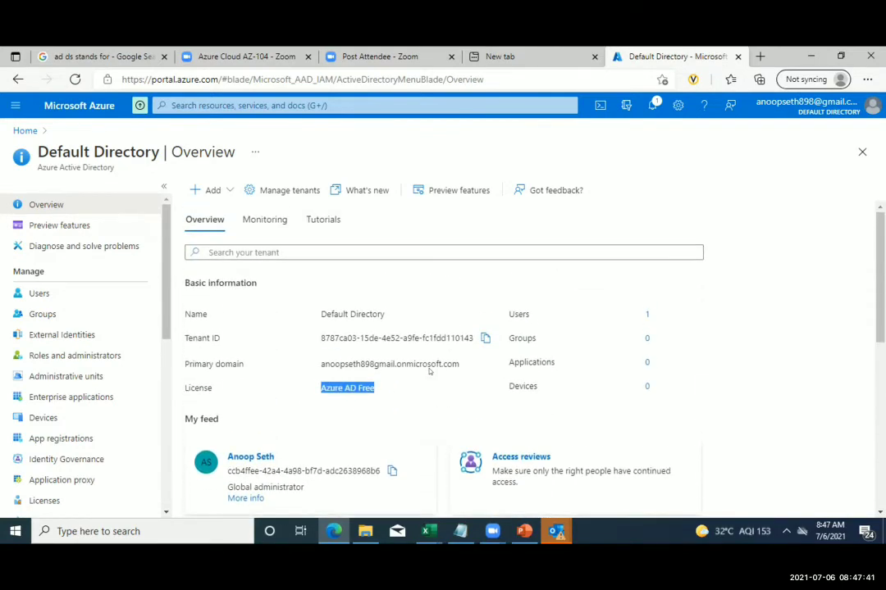
pyautogui.scroll(-5, 428, 372)
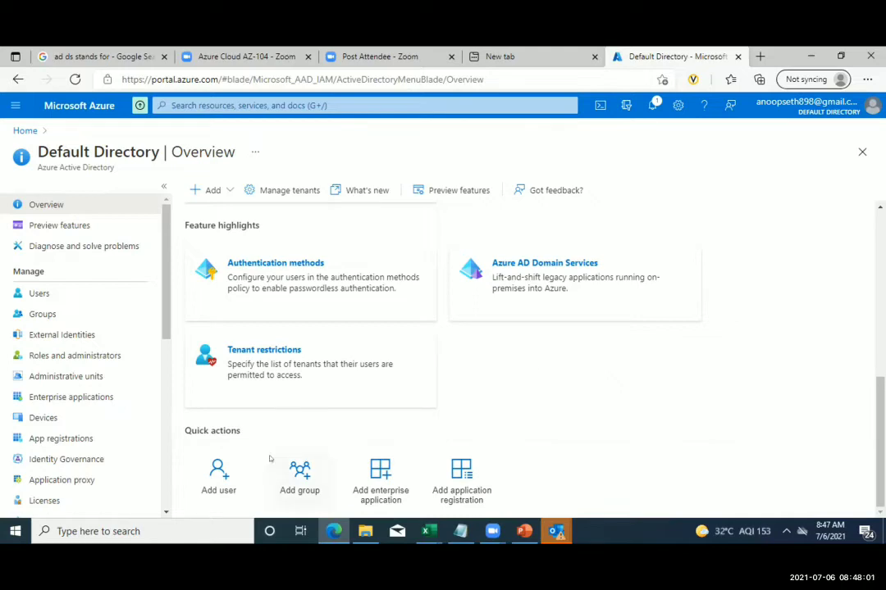
pyautogui.scroll(6, 320, 418)
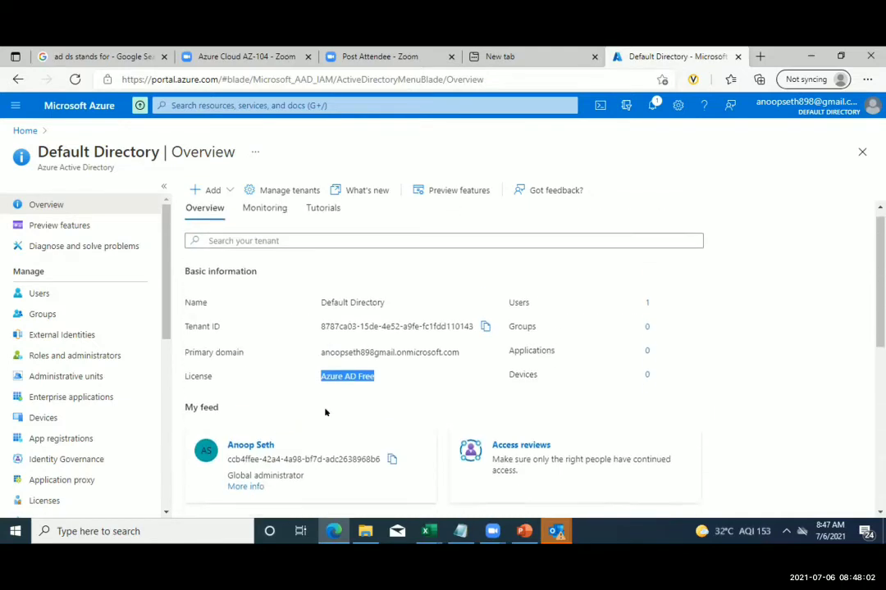
# - Open the directory's Users list and start a new user
pyautogui.click(38, 298)
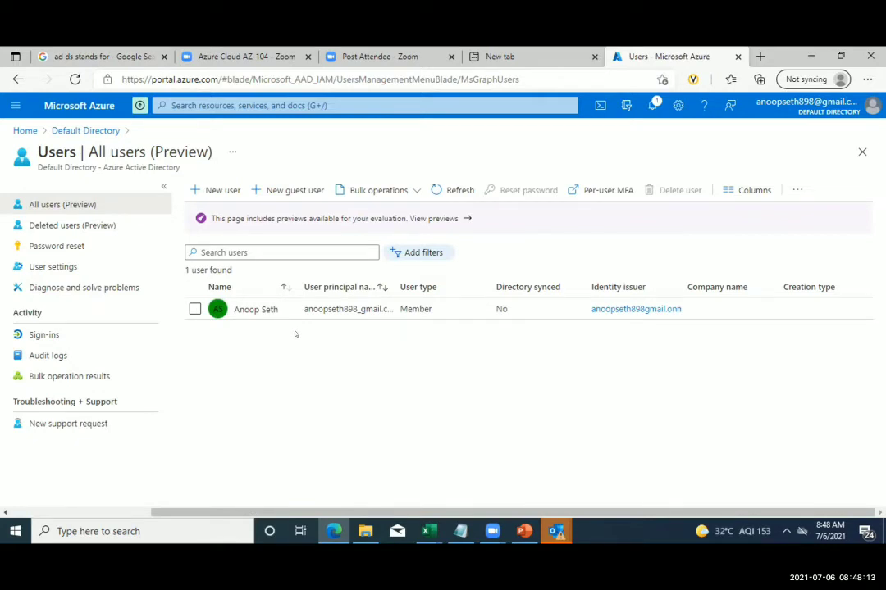
pyautogui.click(222, 191)
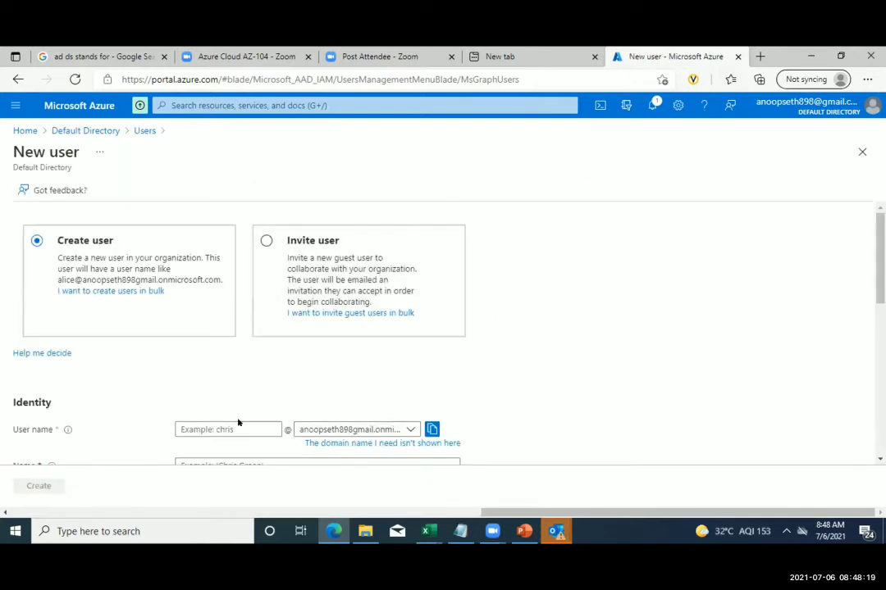
# - Enter the new user's lowercase user name and display name
pyautogui.scroll(-3, 239, 416)
pyautogui.click(223, 272)
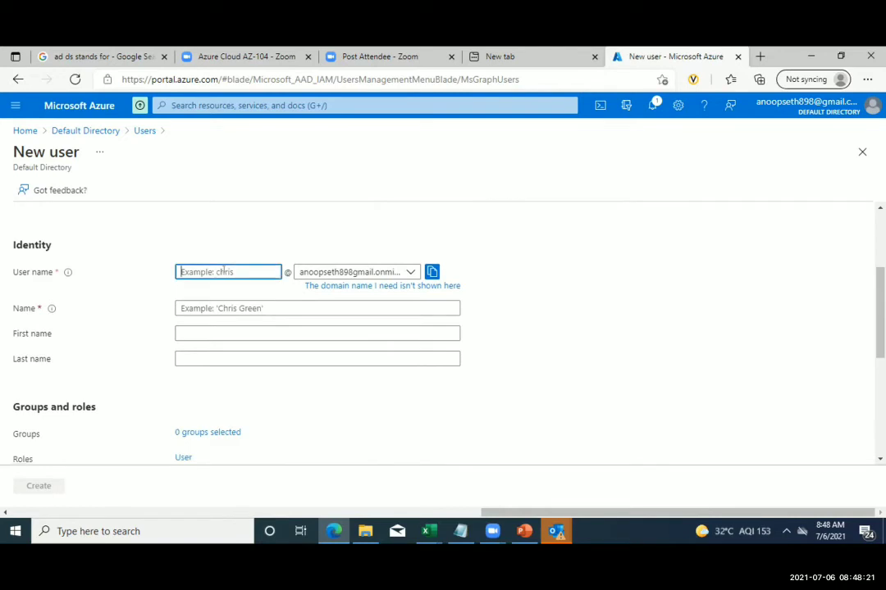
pyautogui.write('Ratnesh')
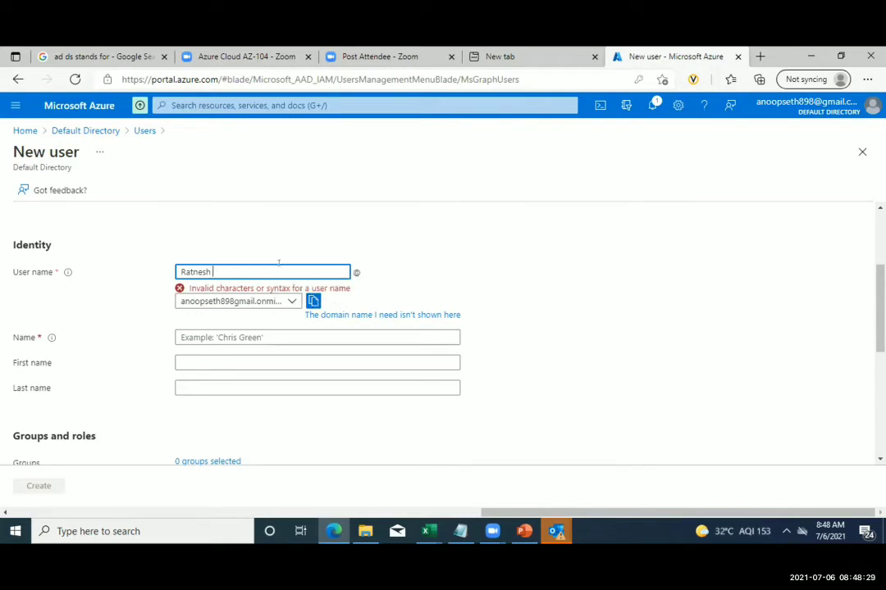
pyautogui.press('BackSpace')
pyautogui.press('BackSpace')
pyautogui.press('BackSpace')
pyautogui.press('BackSpace')
pyautogui.press('BackSpace')
pyautogui.press('BackSpace')
pyautogui.press('BackSpace')
pyautogui.press('BackSpace')
pyautogui.write('ra')
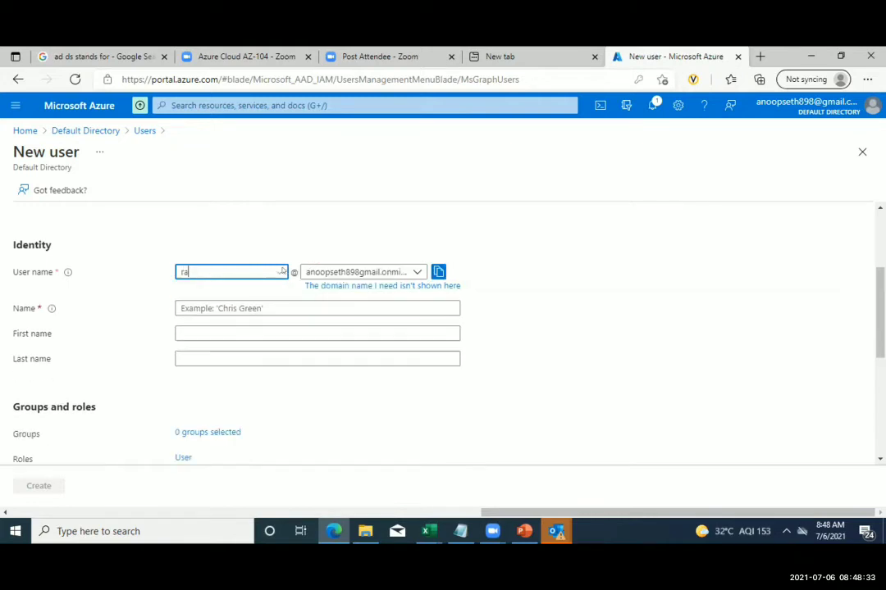
pyautogui.write('tnesh')
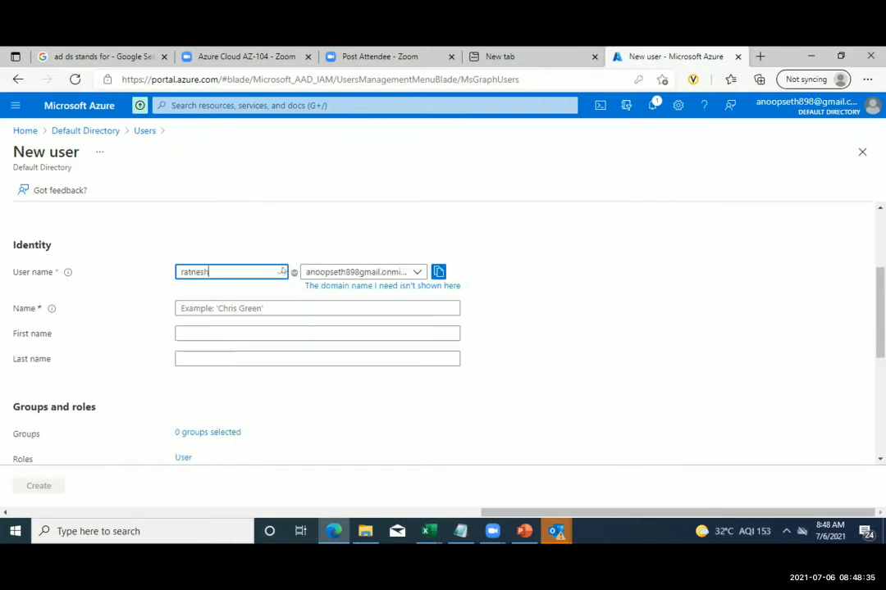
pyautogui.click(246, 306)
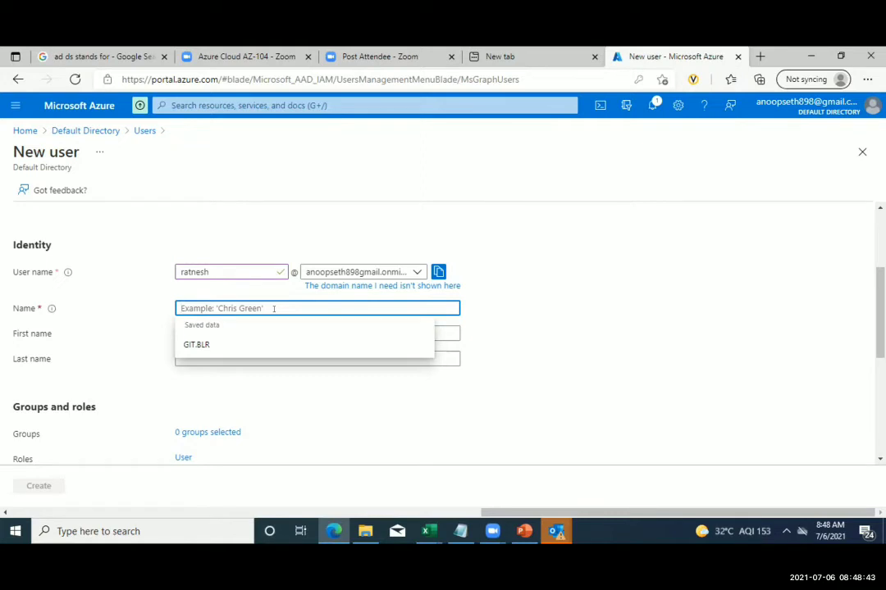
pyautogui.write('ratne')
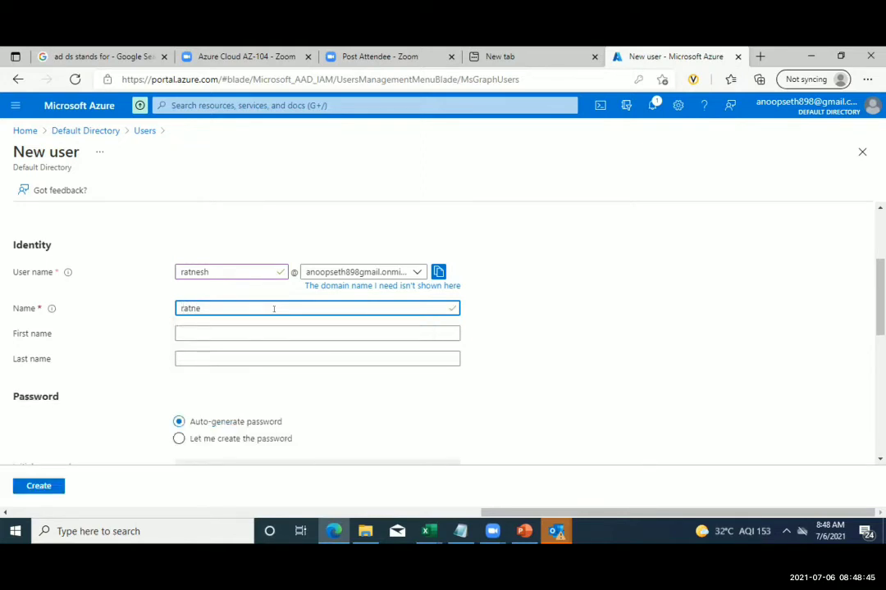
pyautogui.write('sh')
# - Fill in the user's first name and last name
pyautogui.click(222, 328)
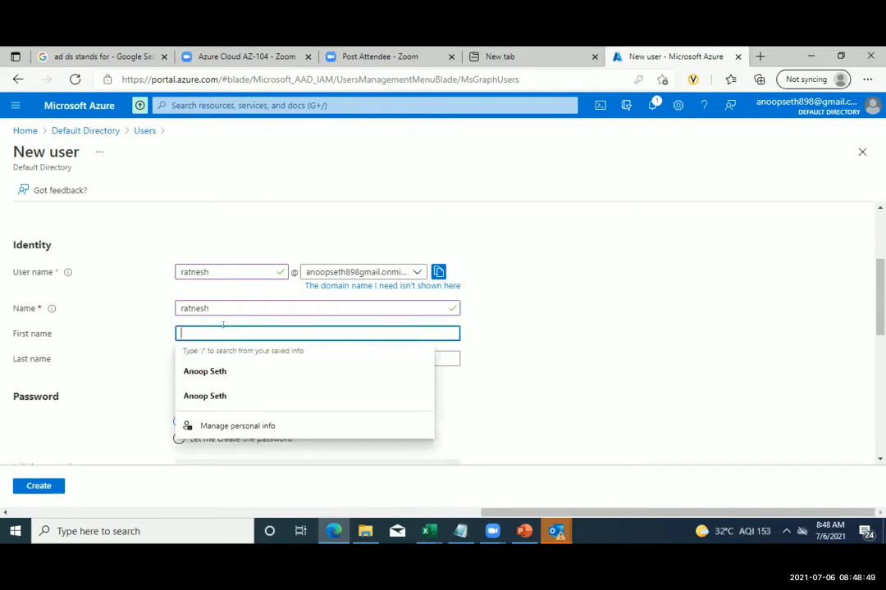
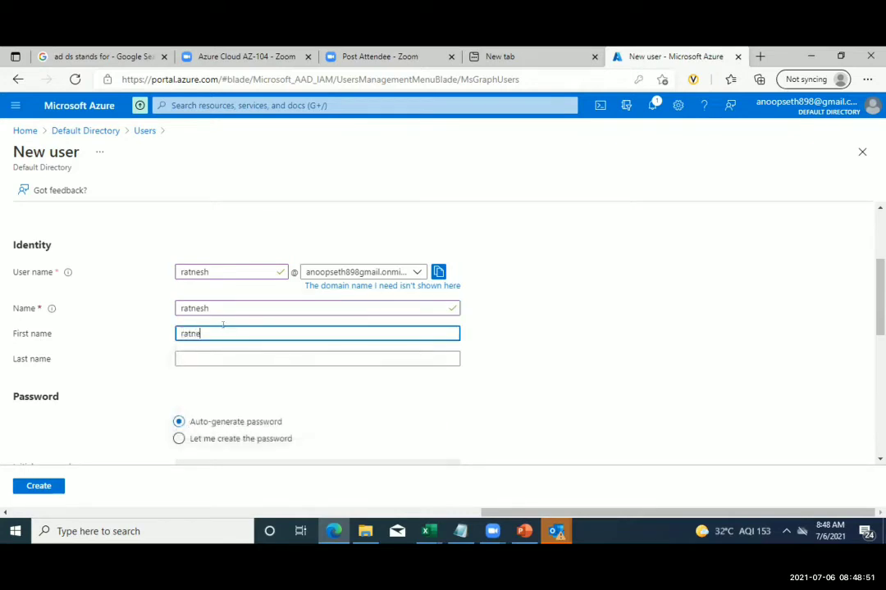
pyautogui.press('Tab')
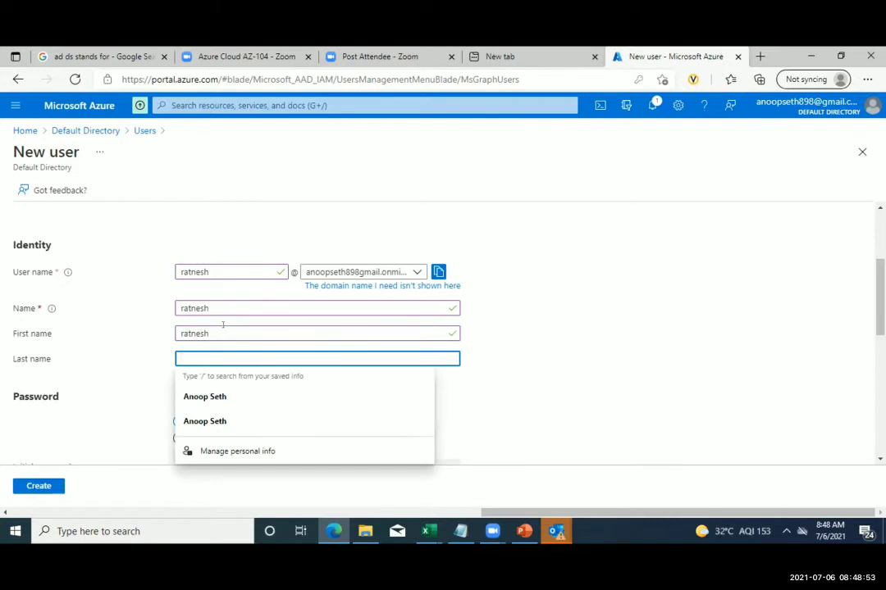
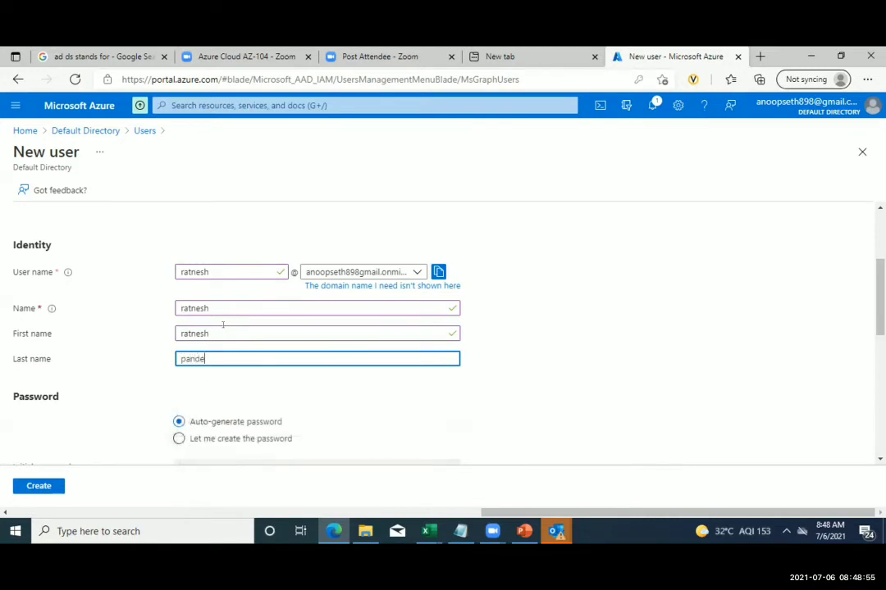
pyautogui.click(356, 396)
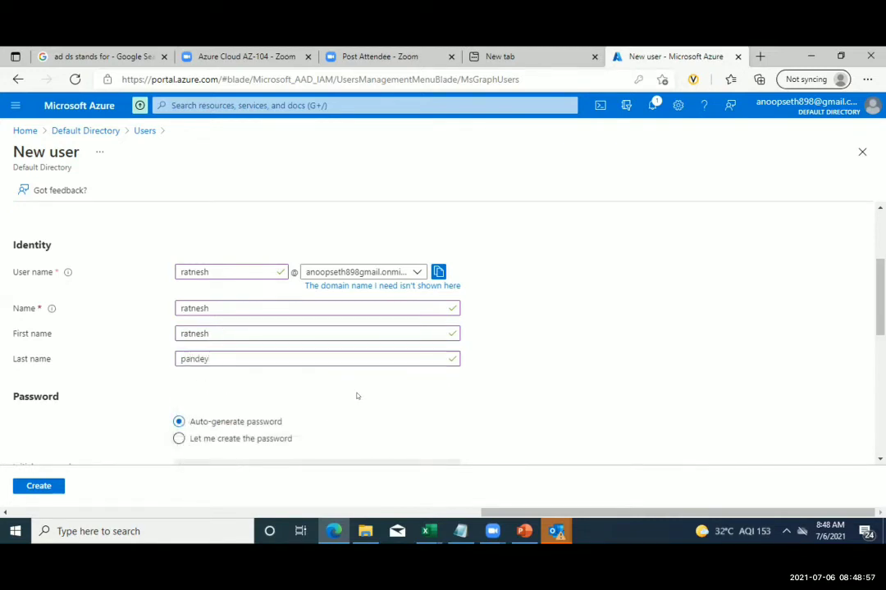
pyautogui.scroll(-2, 356, 396)
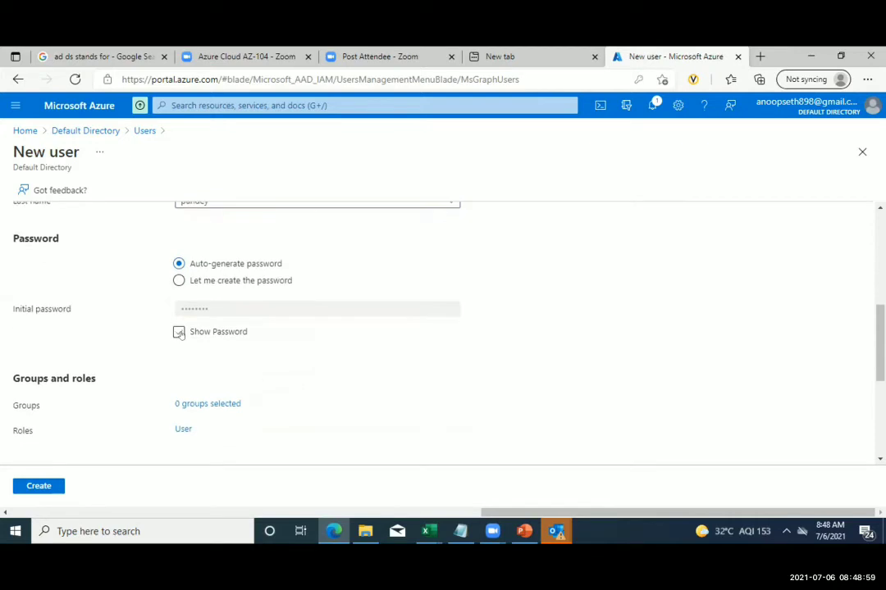
pyautogui.scroll(-3, 232, 381)
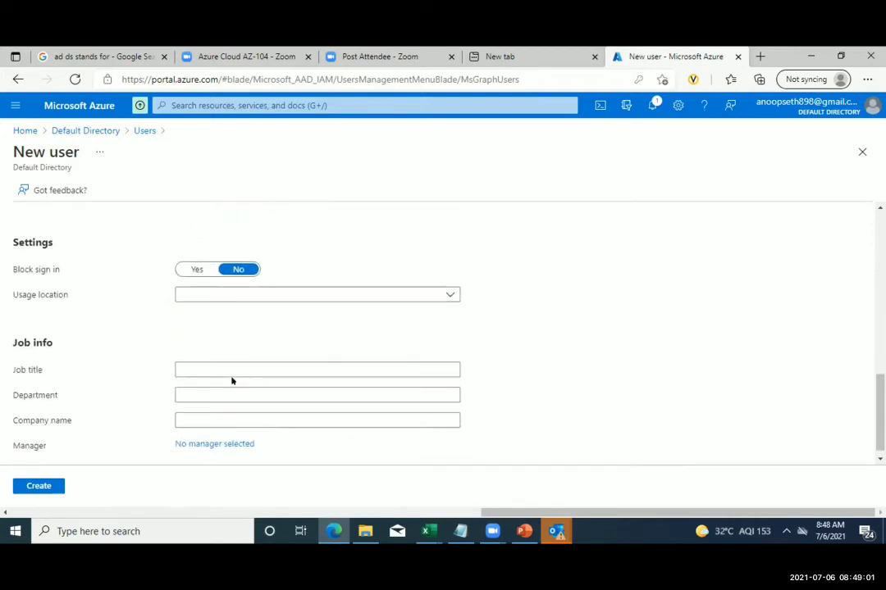
# - Set the user's usage location to India
pyautogui.click(318, 292)
pyautogui.write('i')
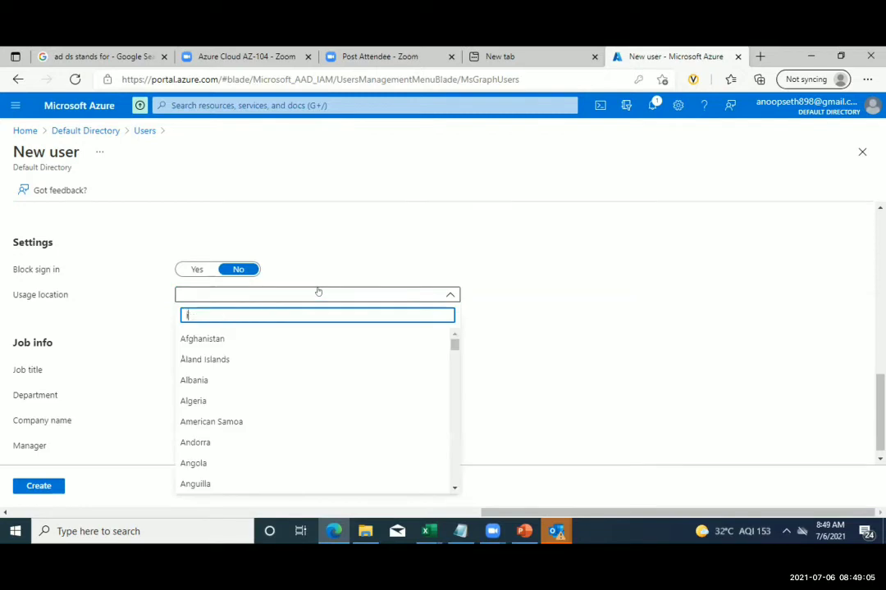
pyautogui.write('nd')
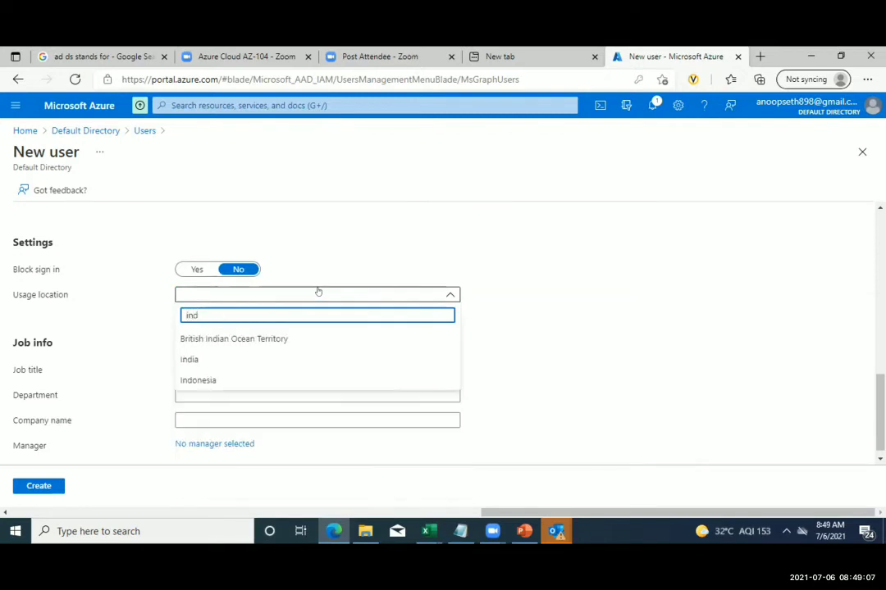
pyautogui.click(283, 357)
# - Enter job title Trainer, department IT and company XYZ, then create the user
pyautogui.click(259, 366)
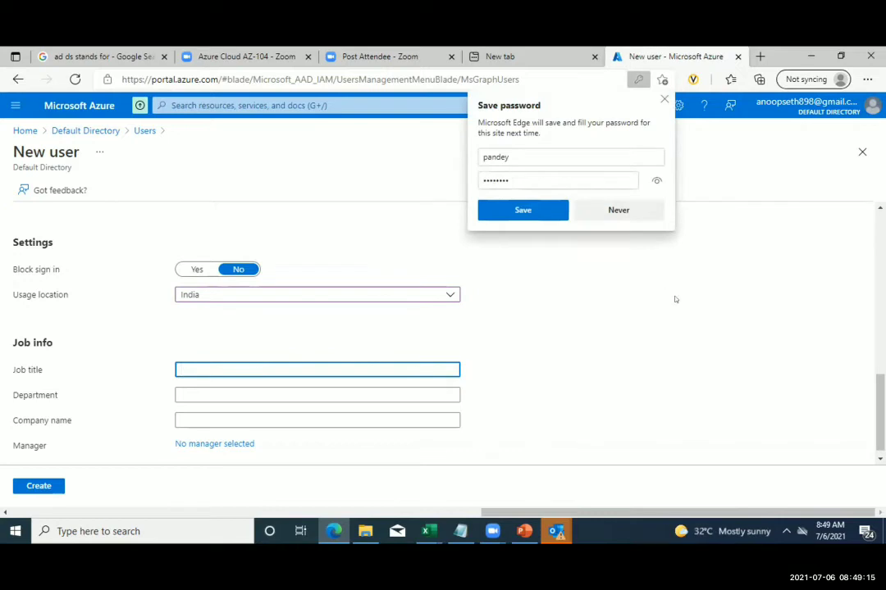
pyautogui.click(664, 101)
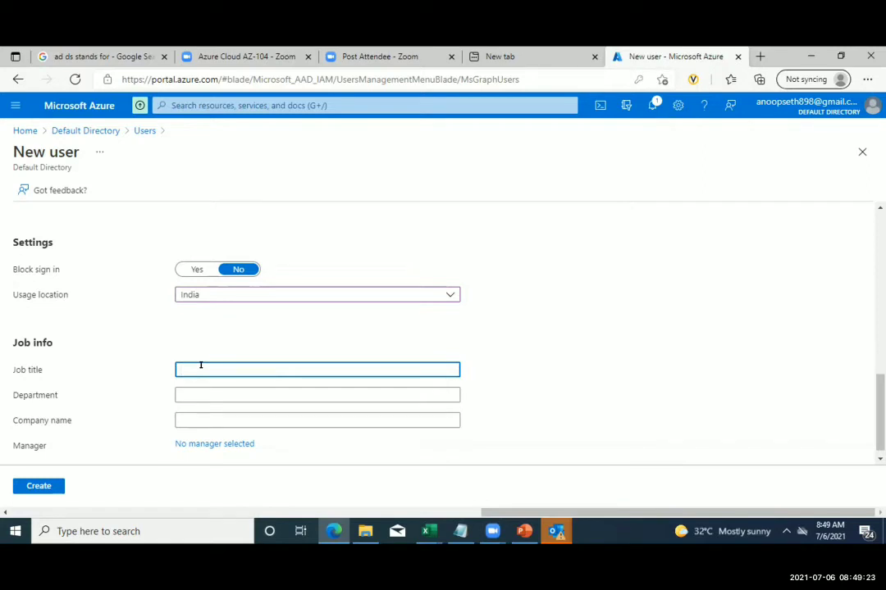
pyautogui.write('Trainer')
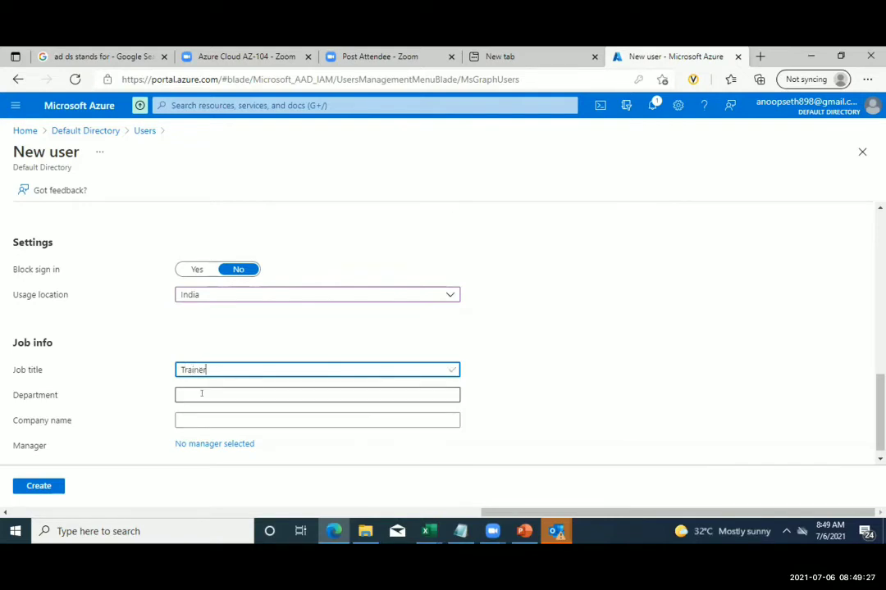
pyautogui.click(201, 395)
pyautogui.write('IT')
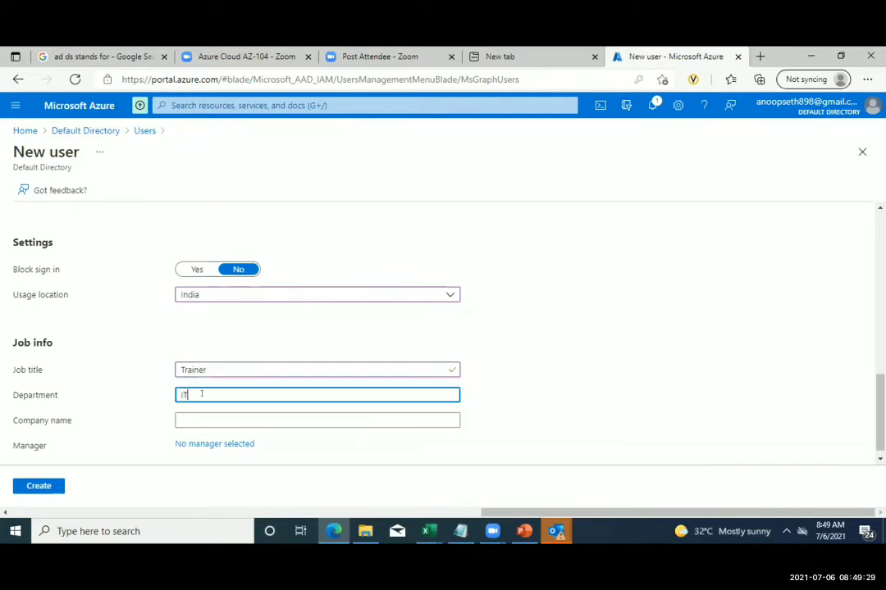
pyautogui.click(242, 419)
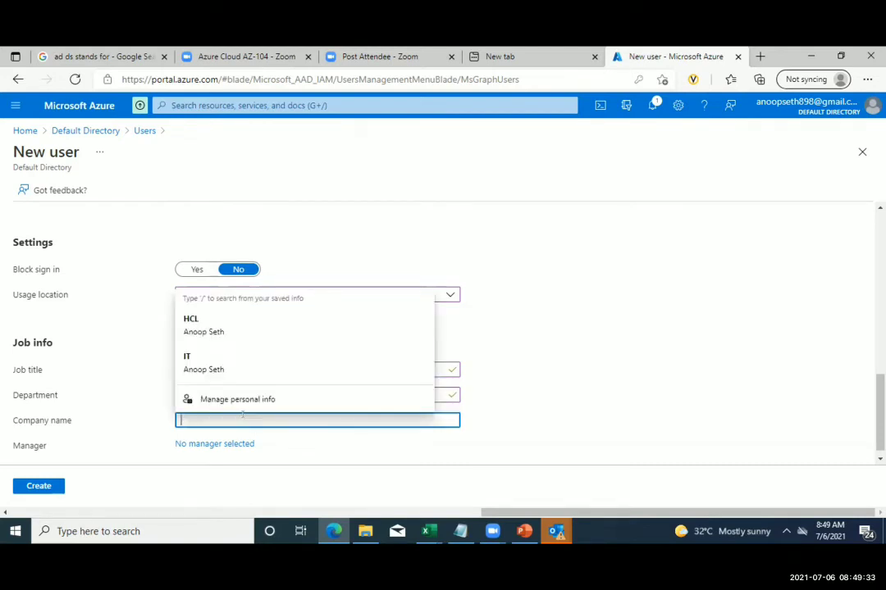
pyautogui.write('XYZ')
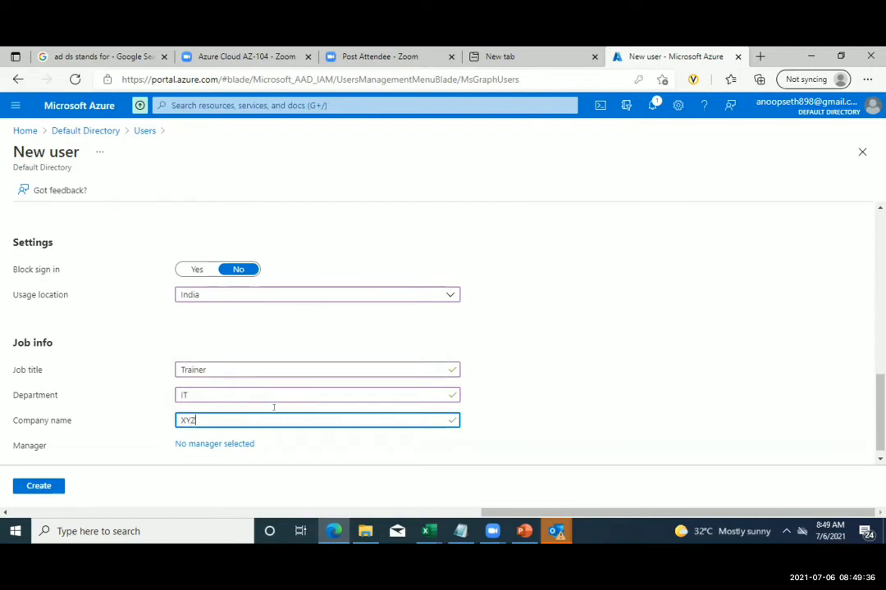
pyautogui.click(324, 468)
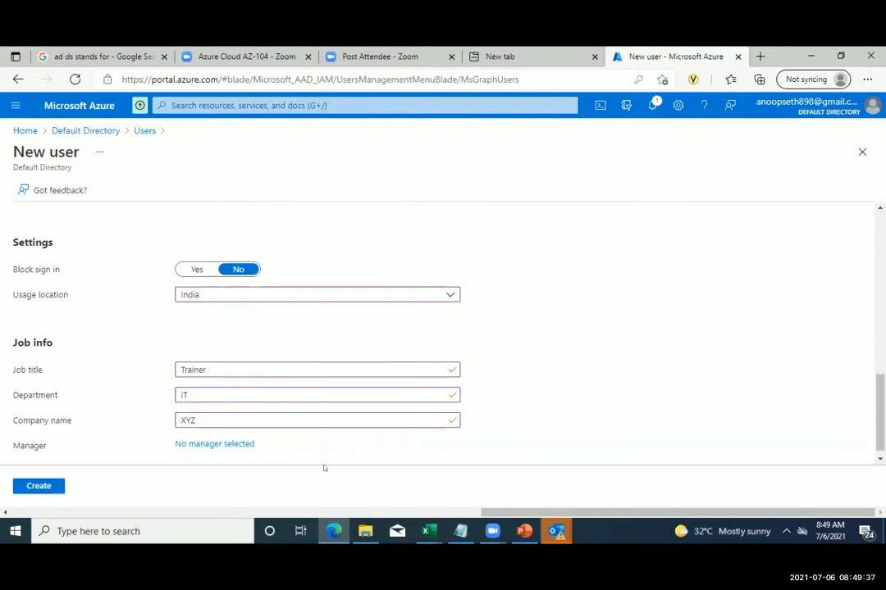
pyautogui.click(38, 488)
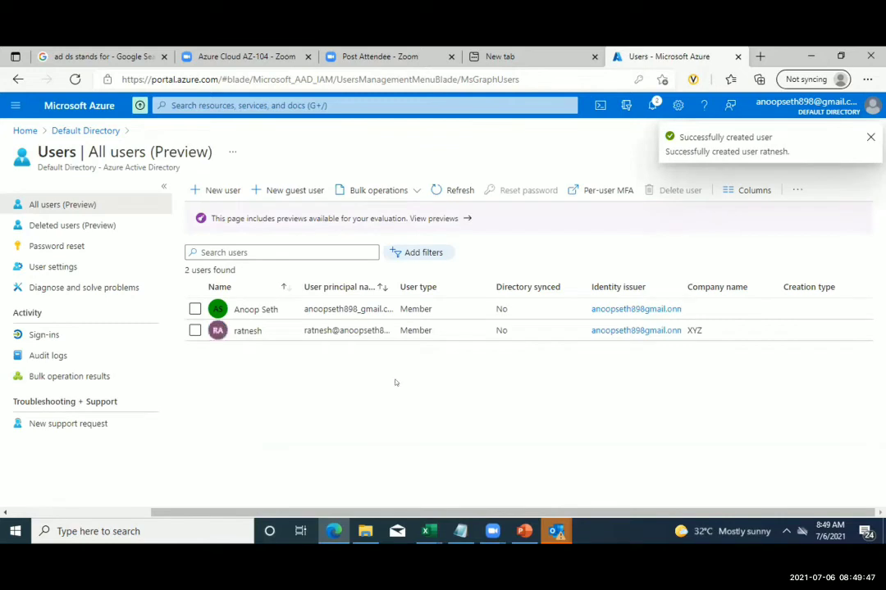
# - Start another new user and enter its user name, display name, first and last name
pyautogui.click(212, 190)
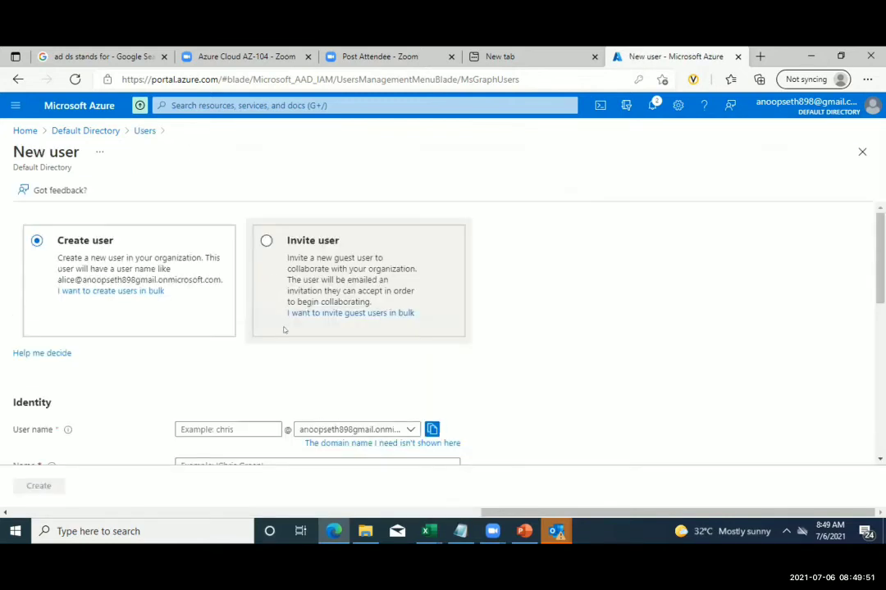
pyautogui.scroll(-1, 261, 340)
pyautogui.click(223, 351)
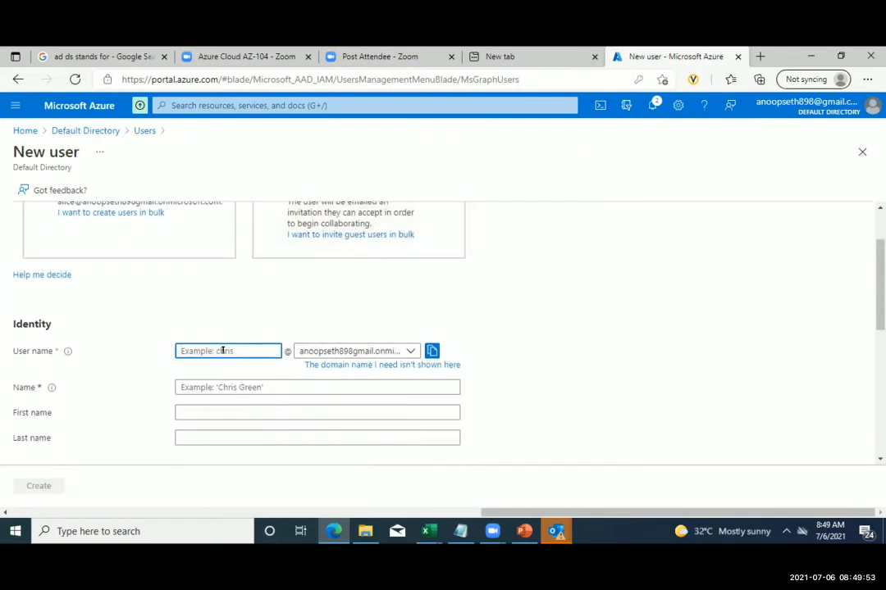
pyautogui.write('anoop')
pyautogui.click(212, 383)
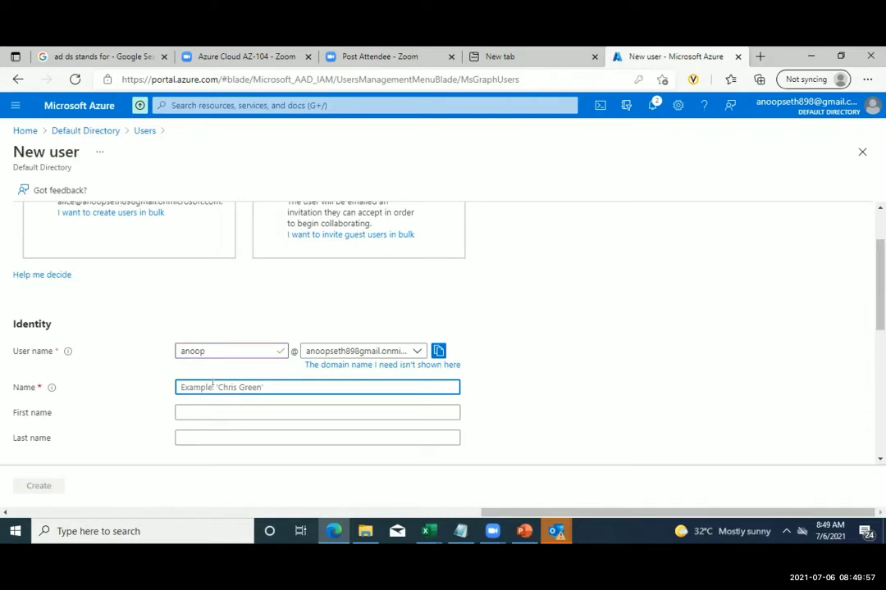
pyautogui.write('anoop')
pyautogui.press('Tab')
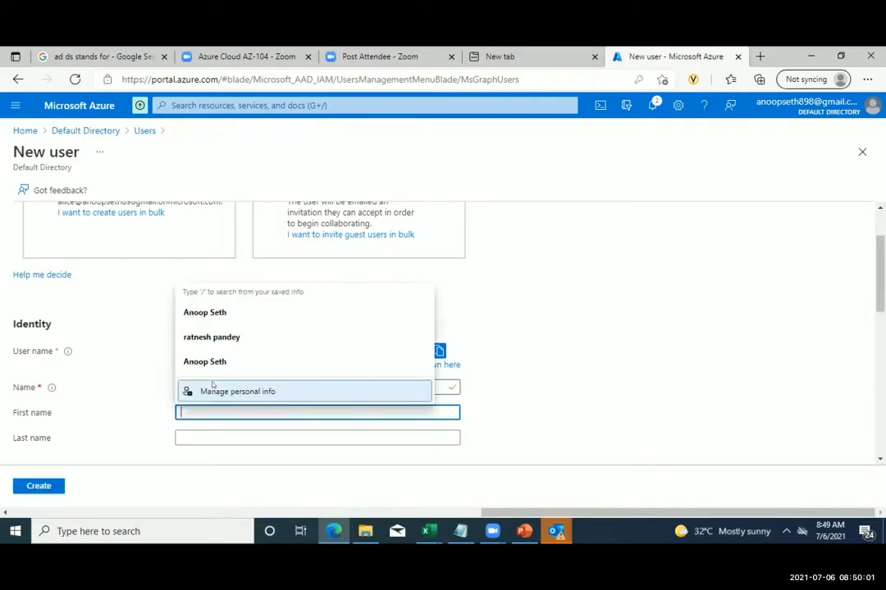
pyautogui.write('anoop')
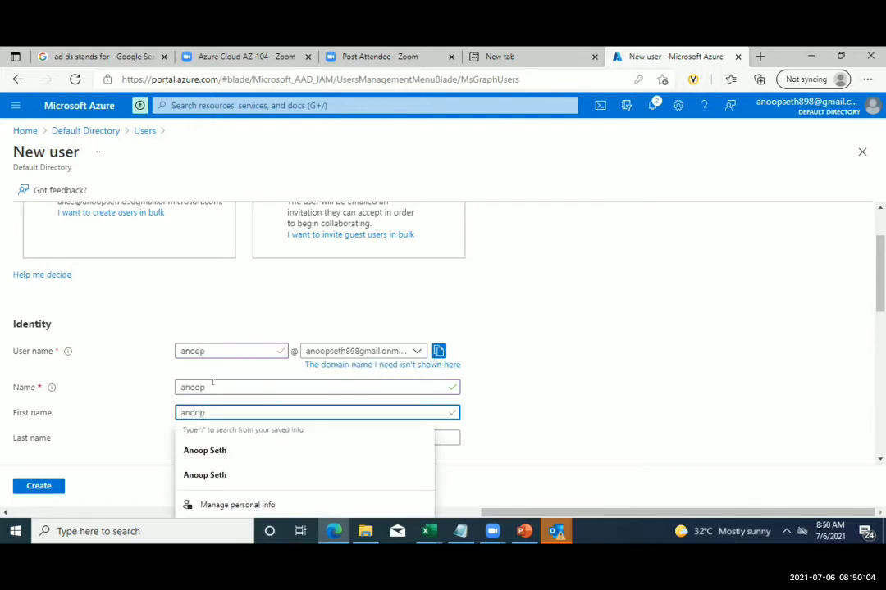
pyautogui.press('Tab')
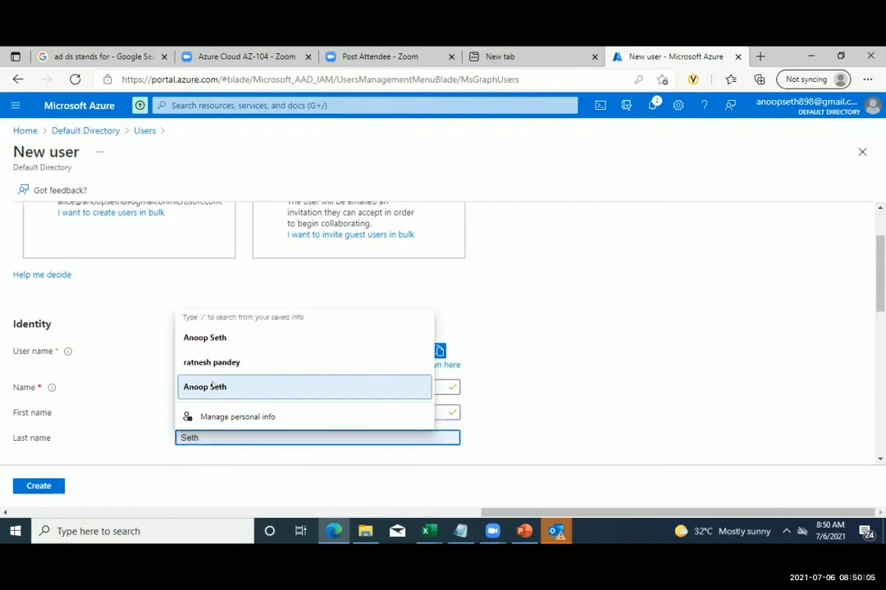
pyautogui.click(211, 387)
pyautogui.scroll(-3, 212, 381)
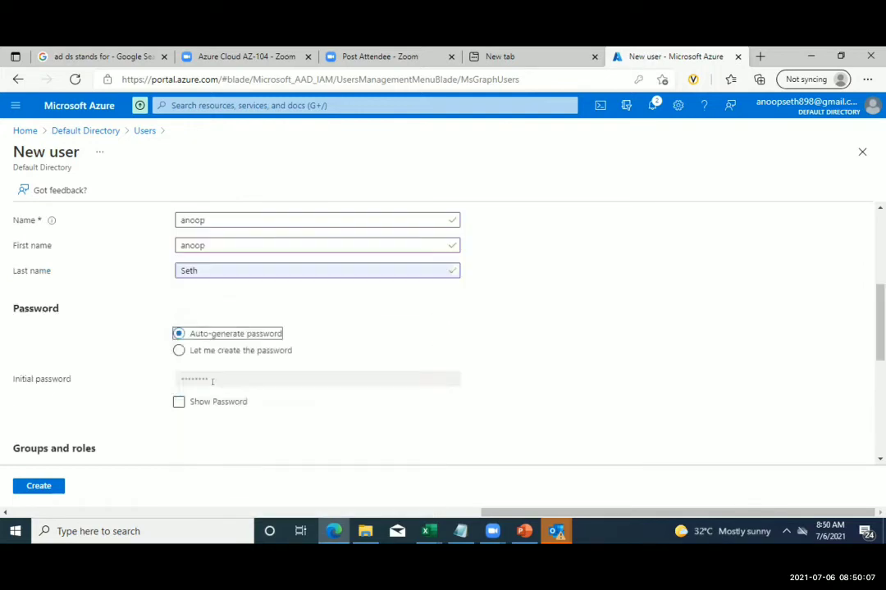
# - Set the second user's usage location to India
pyautogui.scroll(-4, 190, 366)
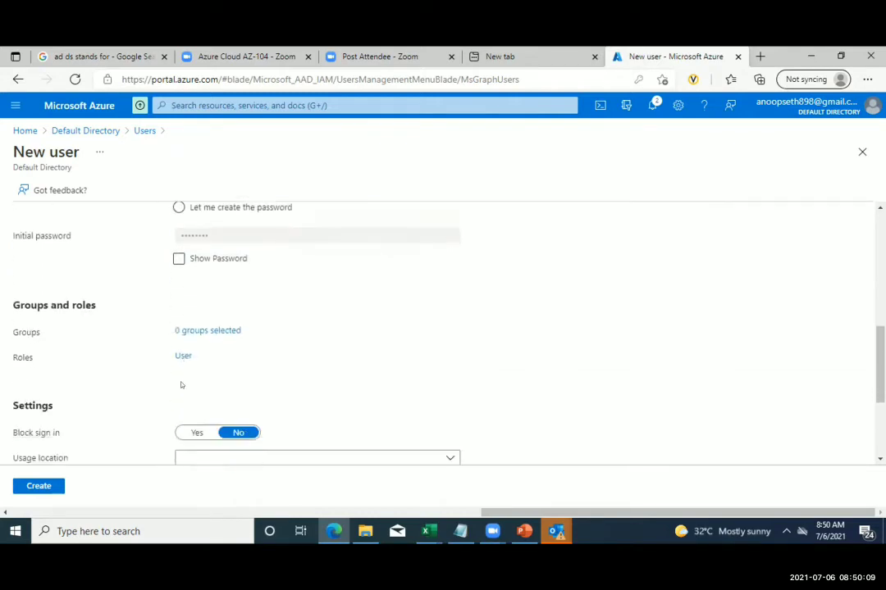
pyautogui.click(214, 326)
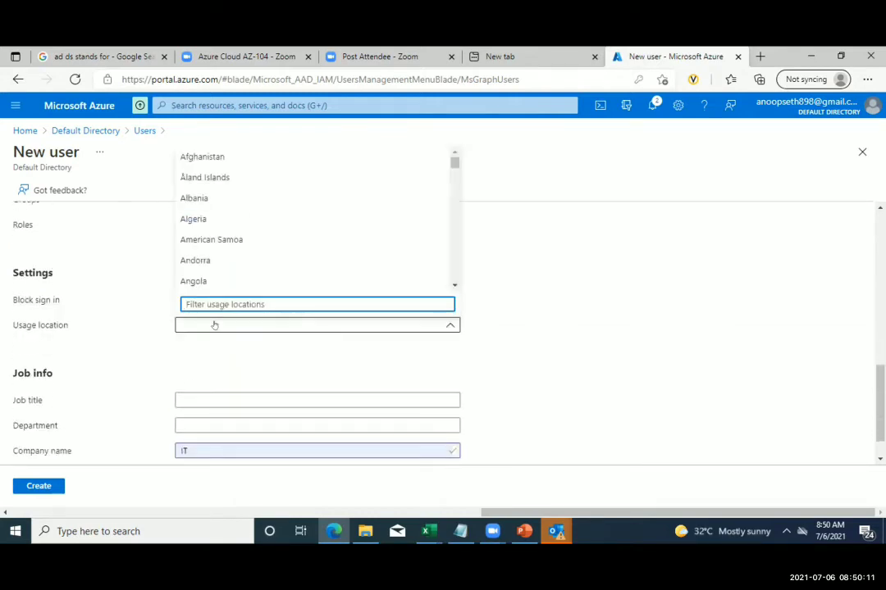
pyautogui.write('india')
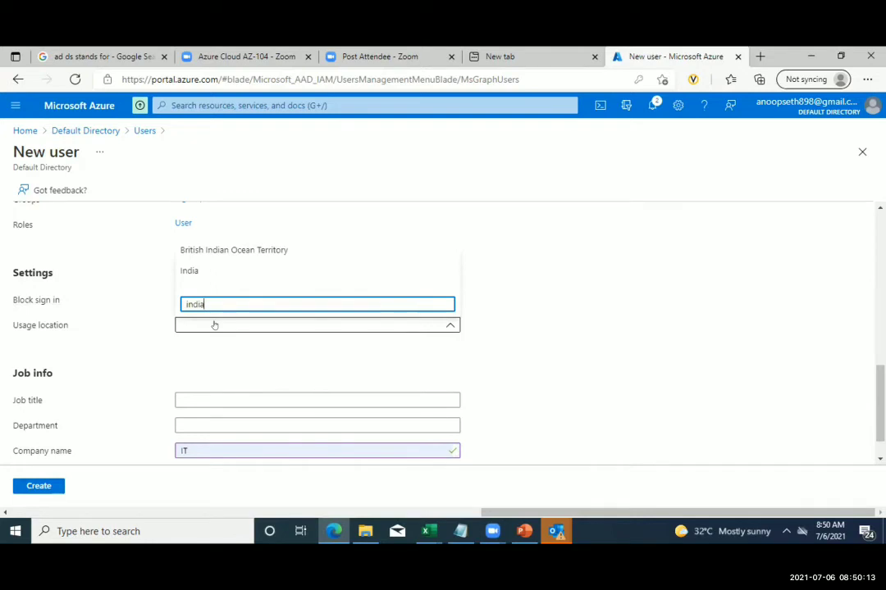
pyautogui.click(232, 272)
# - Enter job title SD, department IT and company HC, then create the user
pyautogui.click(231, 395)
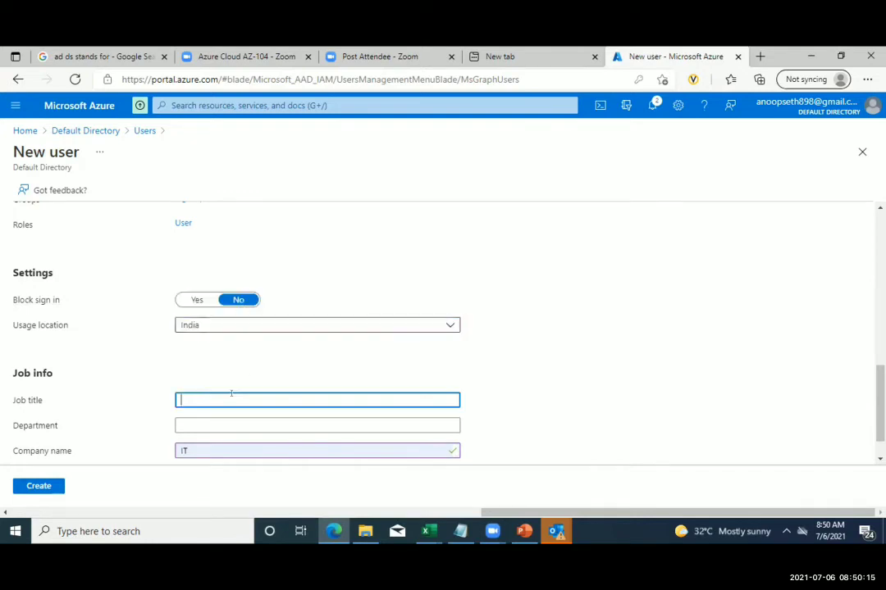
pyautogui.write('IT')
pyautogui.click(221, 425)
pyautogui.click(222, 401)
pyautogui.press('BackSpace')
pyautogui.press('BackSpace')
pyautogui.write('SD')
pyautogui.click(206, 425)
pyautogui.write('IT')
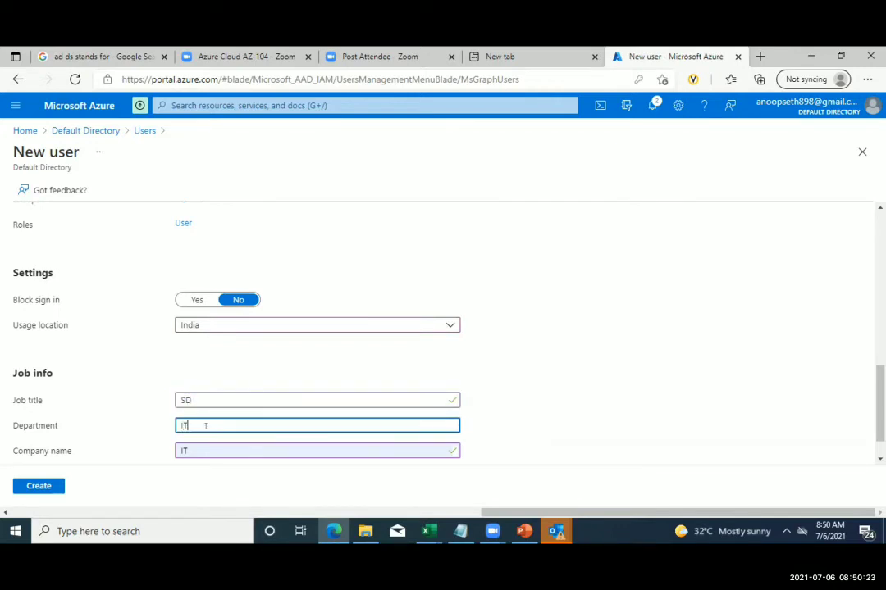
pyautogui.press('Tab')
pyautogui.press('BackSpace')
pyautogui.press('BackSpace')
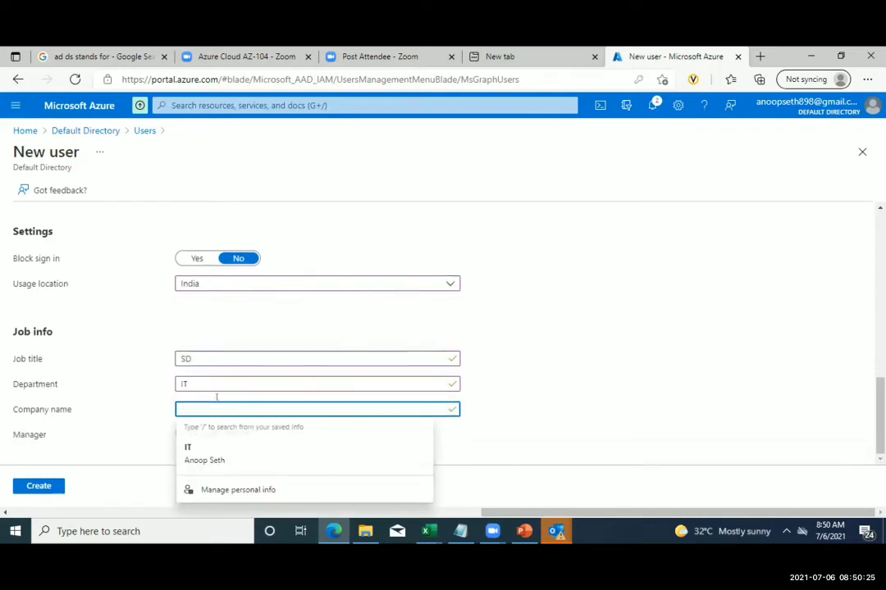
pyautogui.write('H')
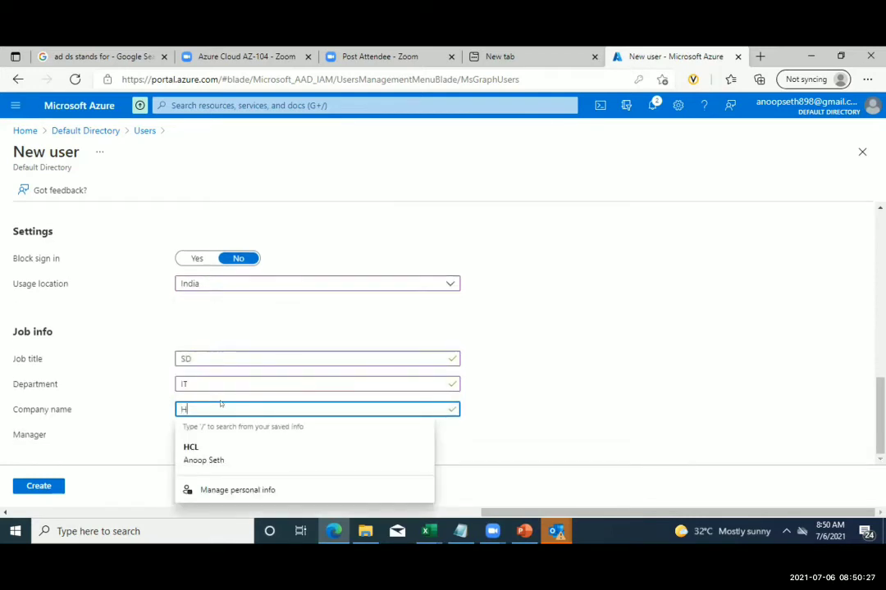
pyautogui.write('C')
pyautogui.click(488, 435)
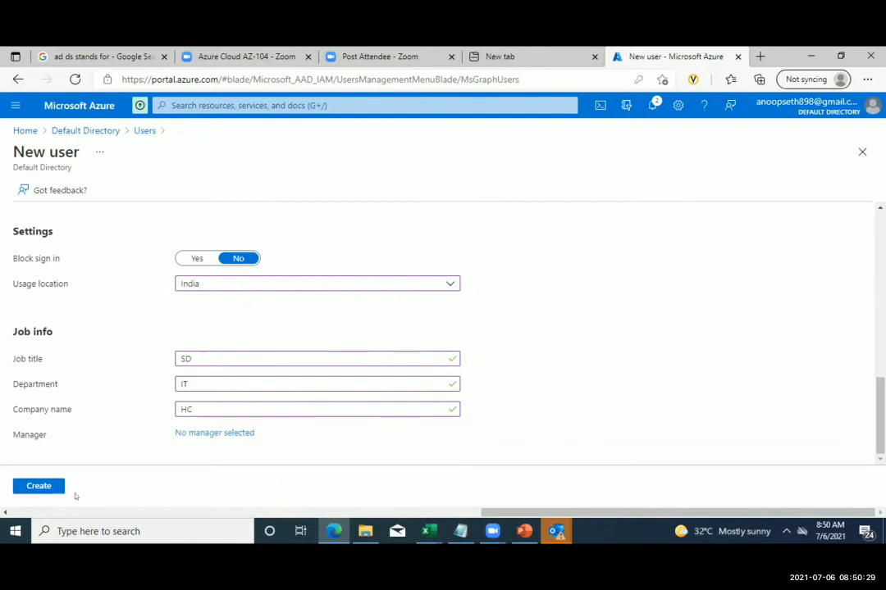
pyautogui.click(41, 487)
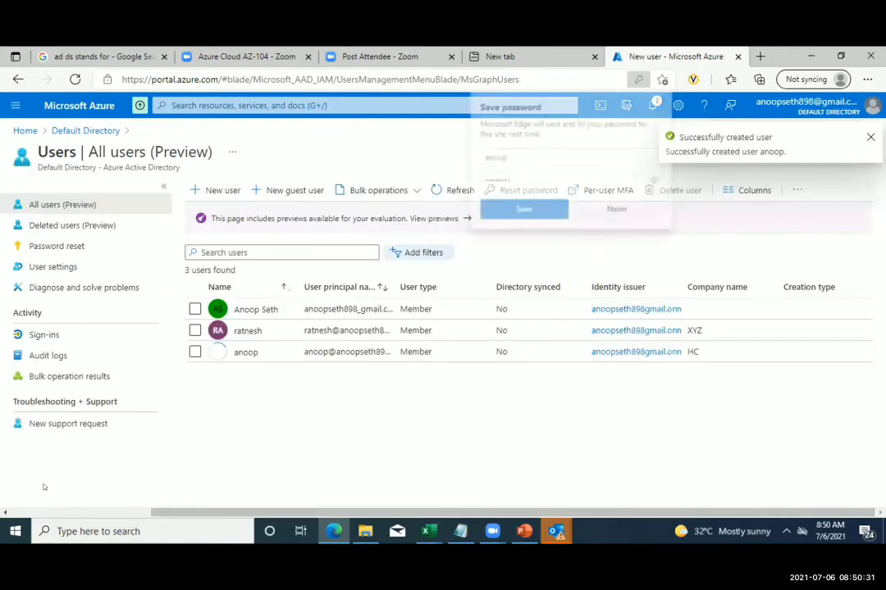
# - Decline the browser's offer to save the password
pyautogui.click(619, 210)
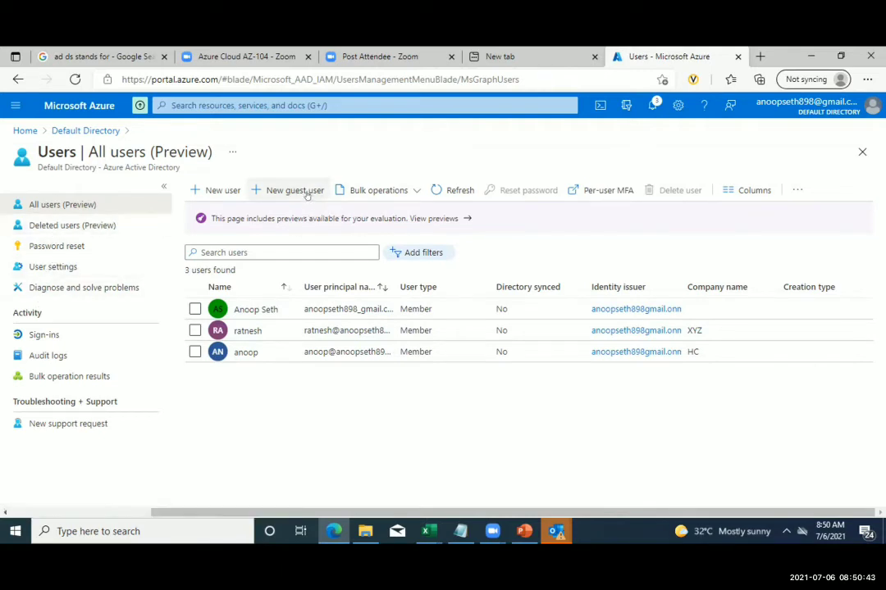
# - Start a new user and switch the form to Invite user
pyautogui.click(213, 191)
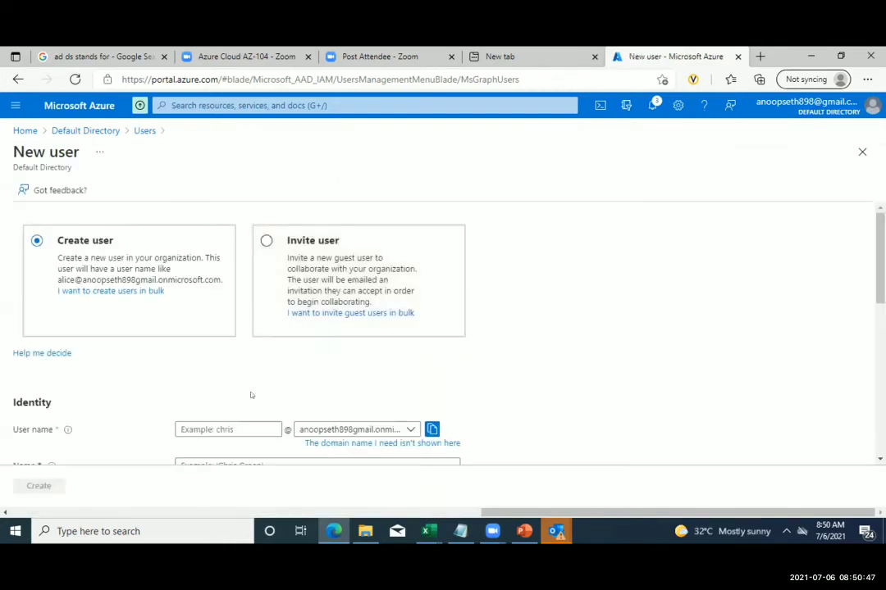
pyautogui.scroll(-3, 241, 414)
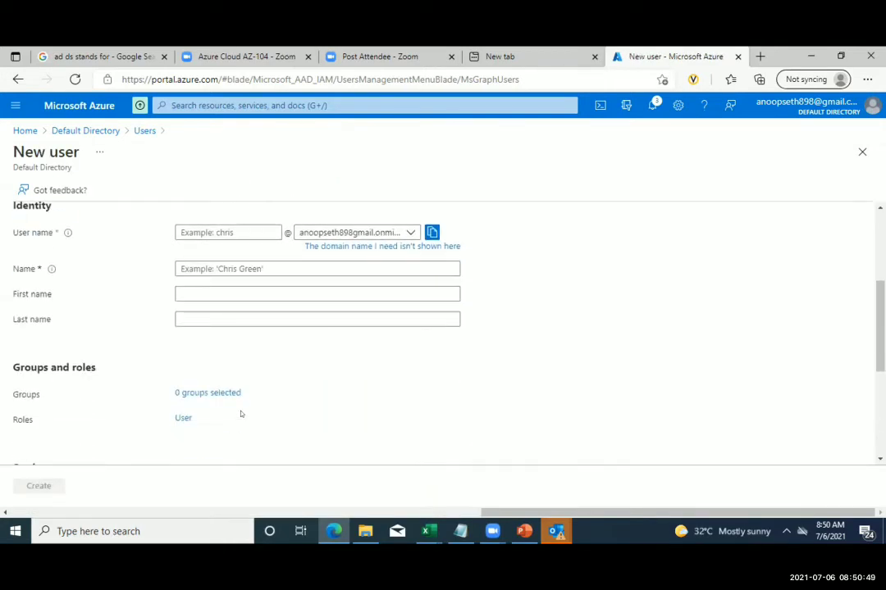
pyautogui.scroll(3, 241, 414)
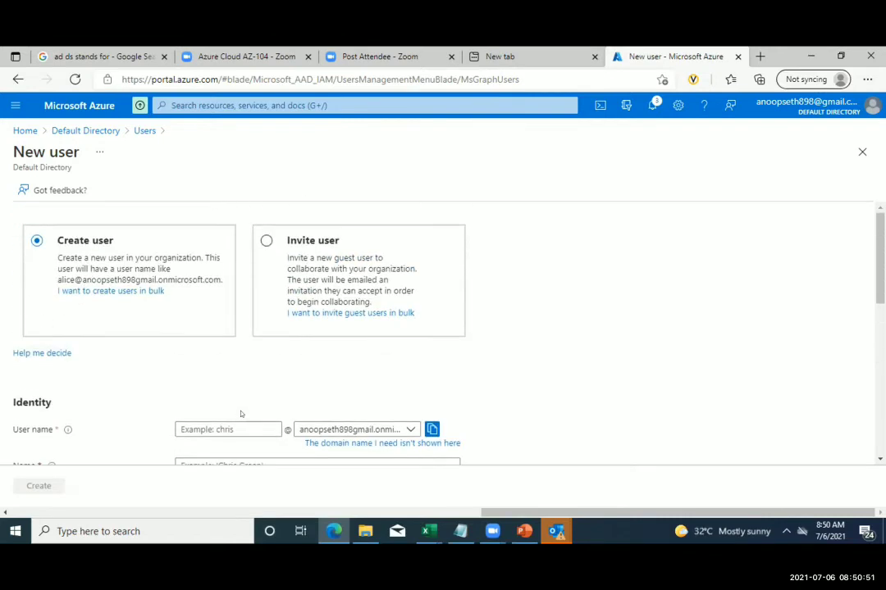
pyautogui.click(267, 240)
pyautogui.scroll(-3, 264, 360)
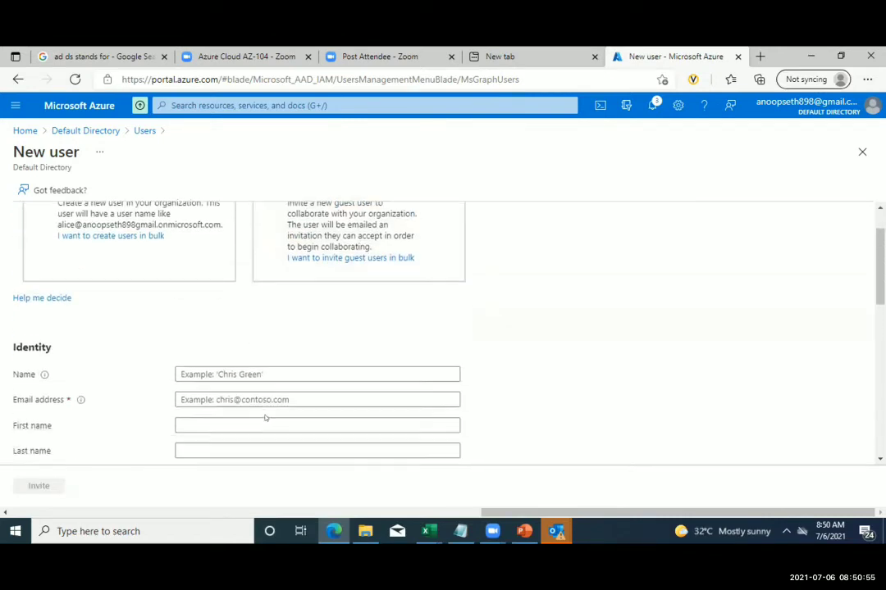
# - Enter 'Guest' as the name and fill in the guest's e-mail address
pyautogui.click(224, 272)
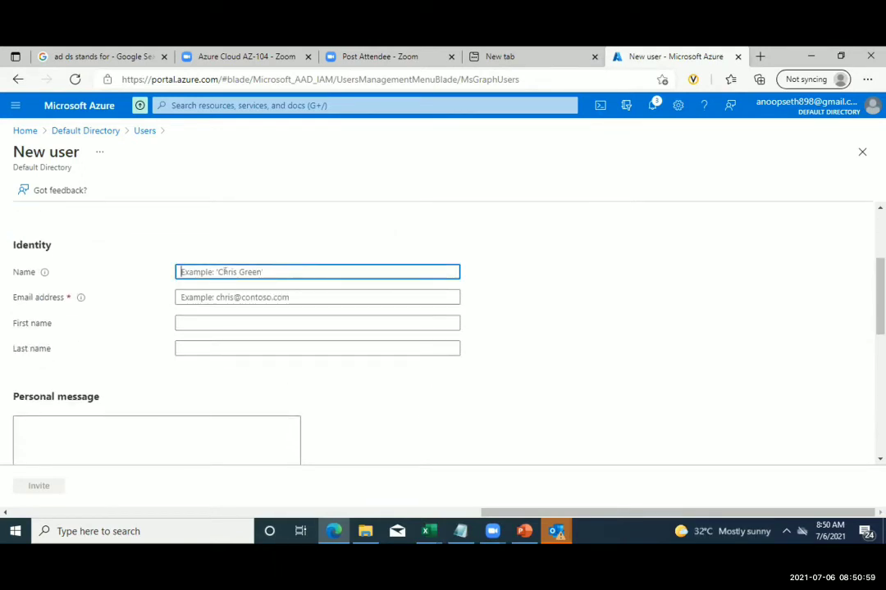
pyautogui.write('Gues')
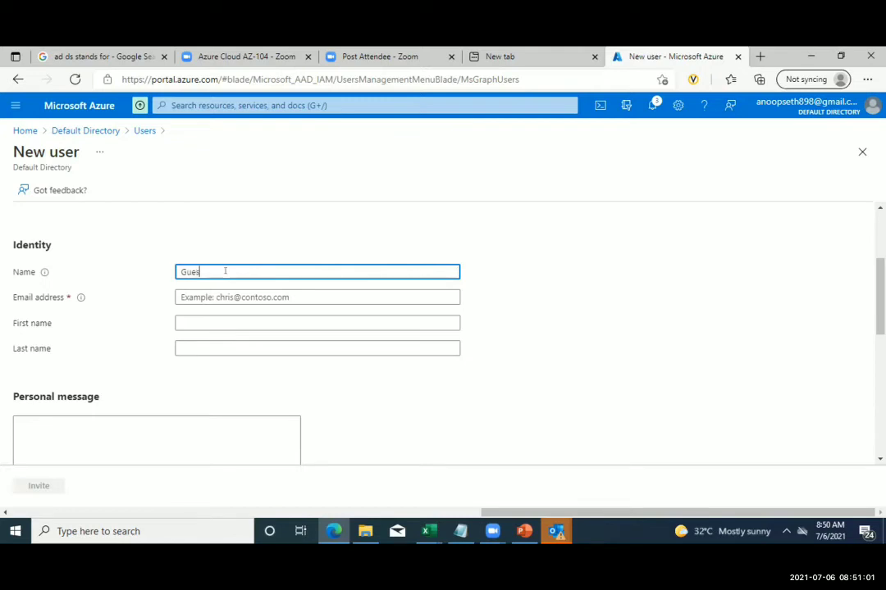
pyautogui.write('t')
pyautogui.click(235, 294)
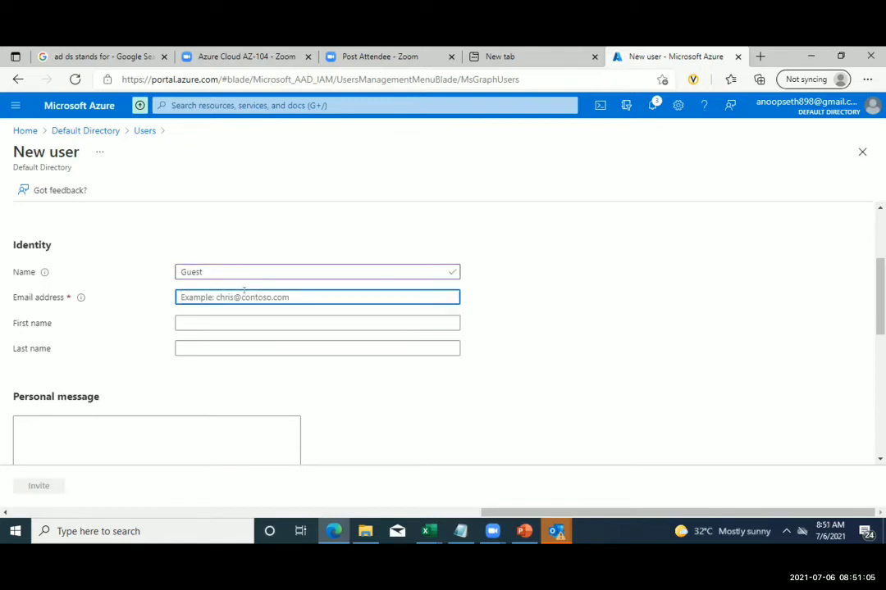
pyautogui.write('gues')
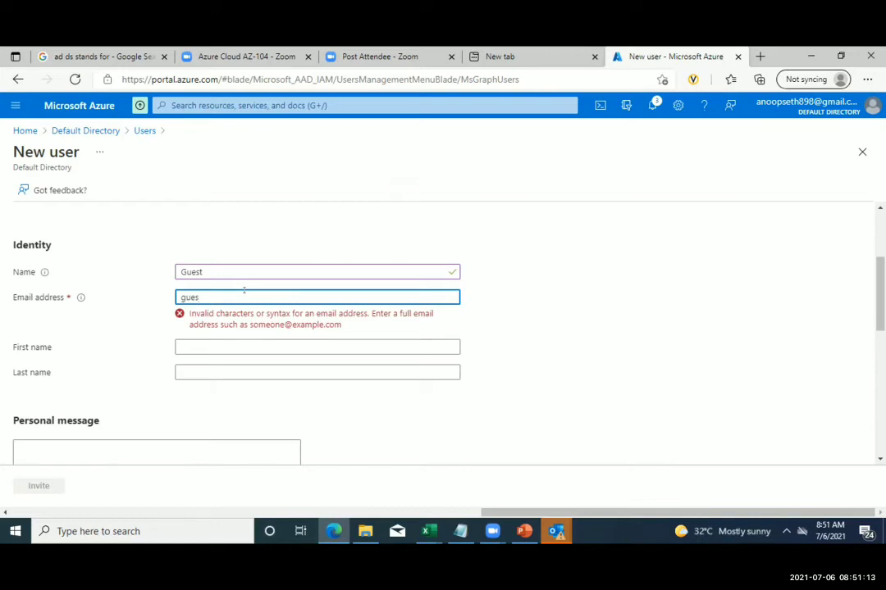
pyautogui.write('t')
pyautogui.press('BackSpace')
pyautogui.write('t')
pyautogui.press('BackSpace')
pyautogui.press('BackSpace')
pyautogui.press('BackSpace')
pyautogui.press('BackSpace')
pyautogui.press('BackSpace')
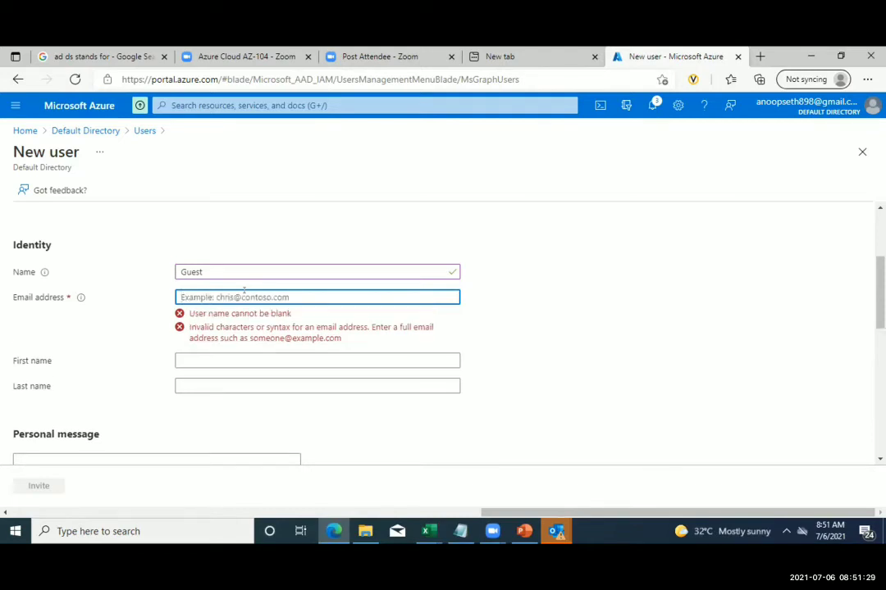
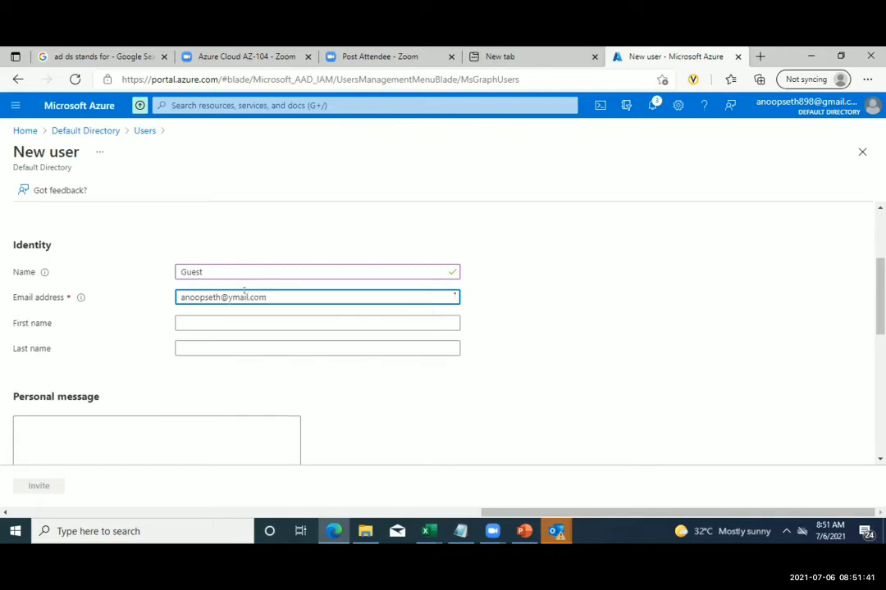
# - Fill in the guest's first and last name and a personal message 'hi'
pyautogui.click(237, 323)
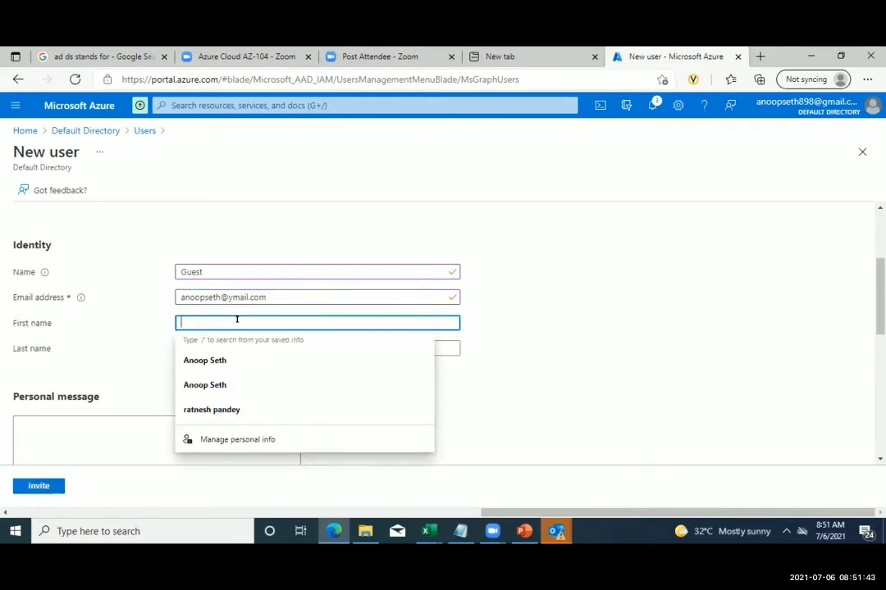
pyautogui.press('Tab')
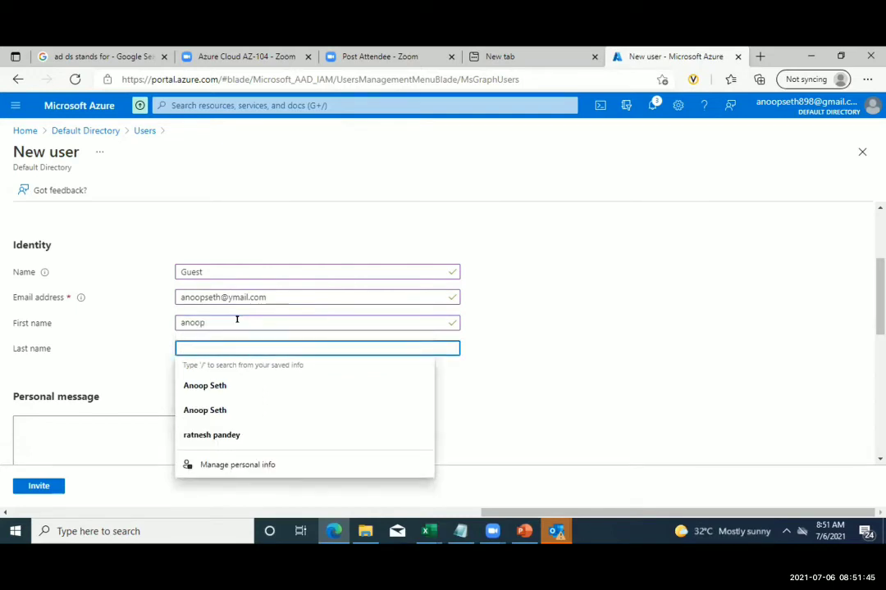
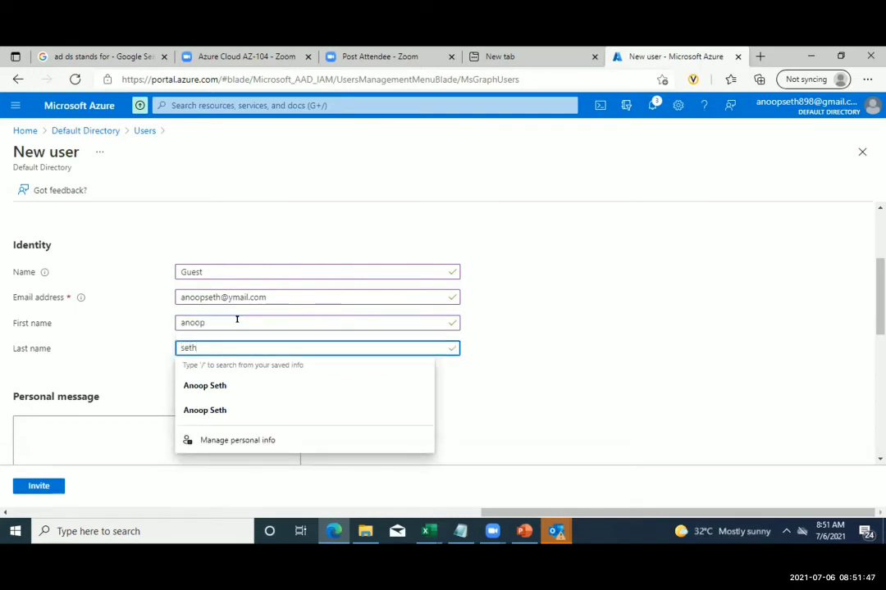
pyautogui.click(467, 401)
pyautogui.scroll(-1, 467, 401)
pyautogui.click(97, 352)
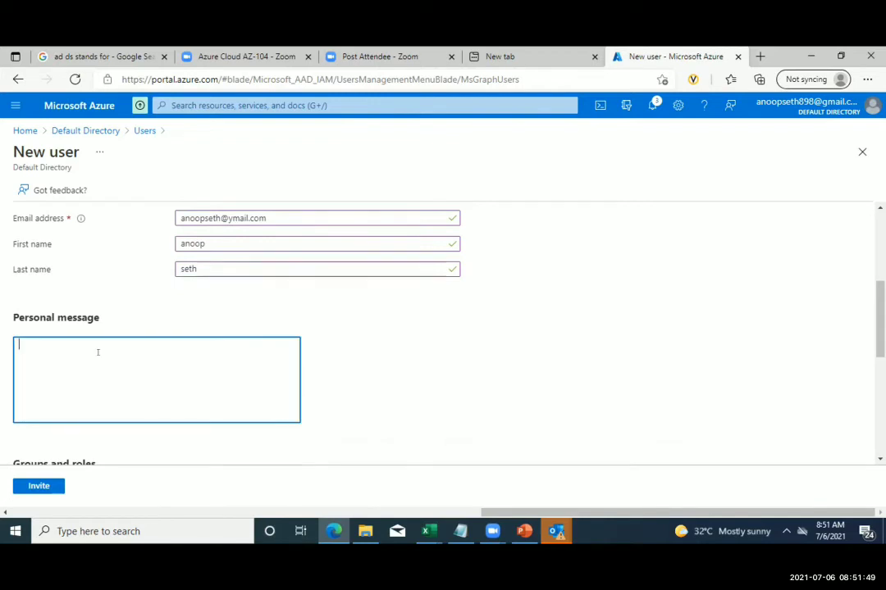
pyautogui.write('hi')
# - Set the guest's usage location to India
pyautogui.scroll(-3, 244, 354)
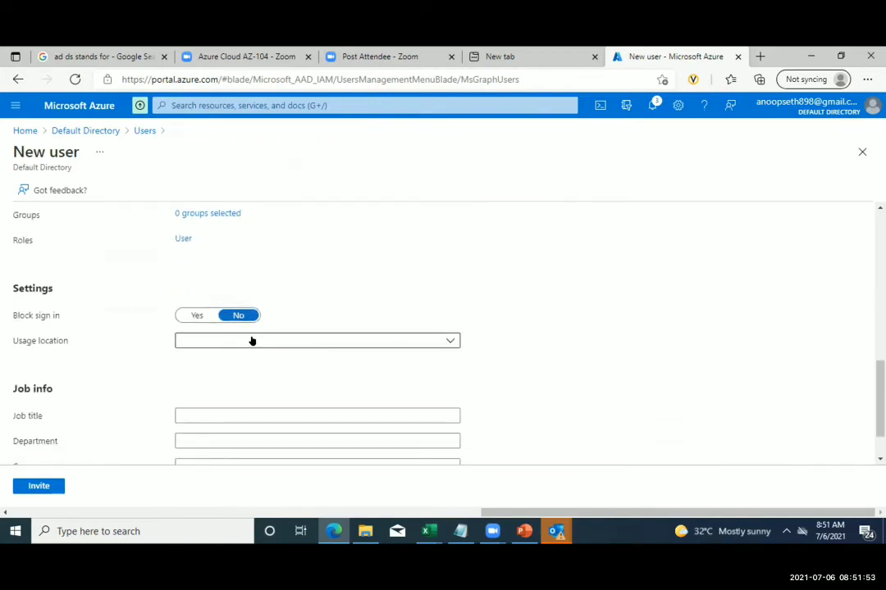
pyautogui.click(252, 340)
pyautogui.write('in')
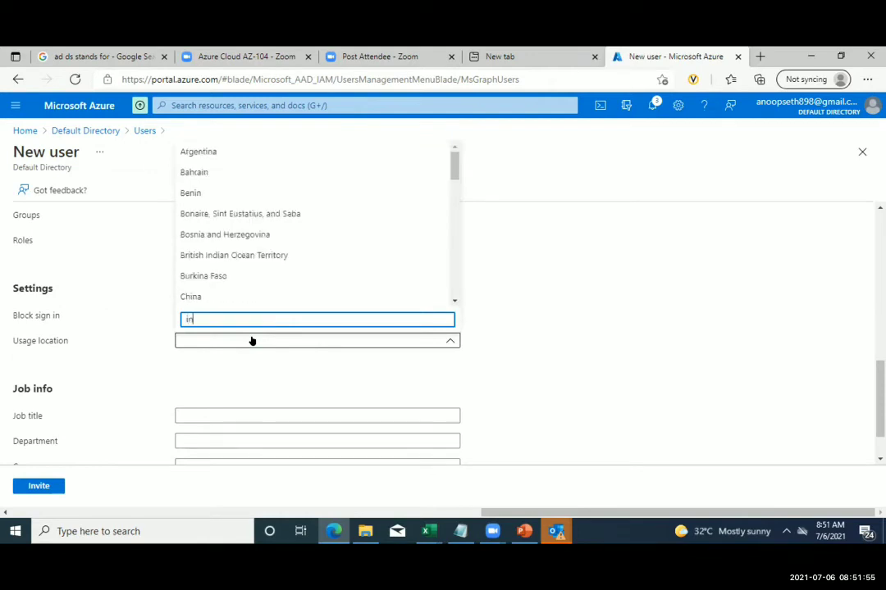
pyautogui.write('d')
pyautogui.click(222, 274)
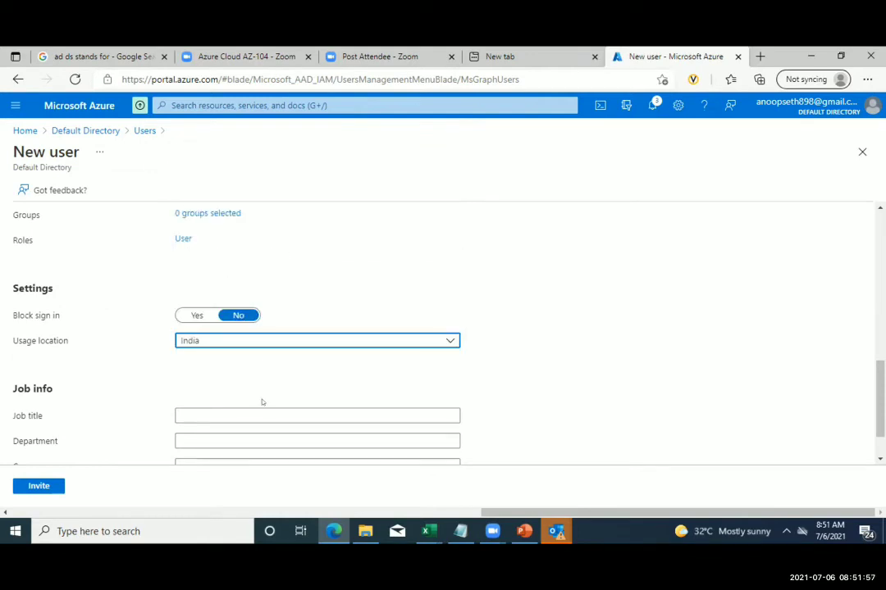
# - Enter job title SD, department IT and company HCA, then send the invitation
pyautogui.scroll(-1, 262, 402)
pyautogui.click(252, 356)
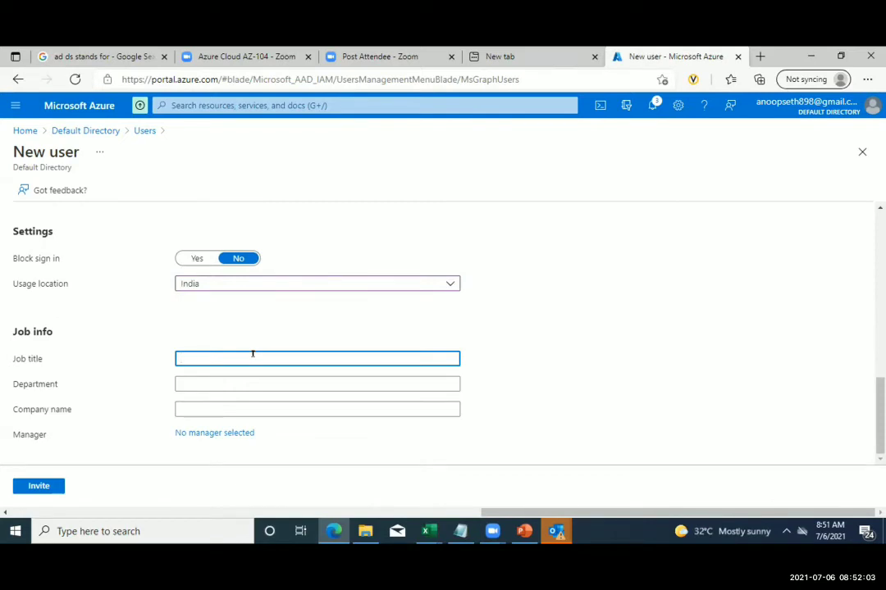
pyautogui.write('SD')
pyautogui.click(236, 379)
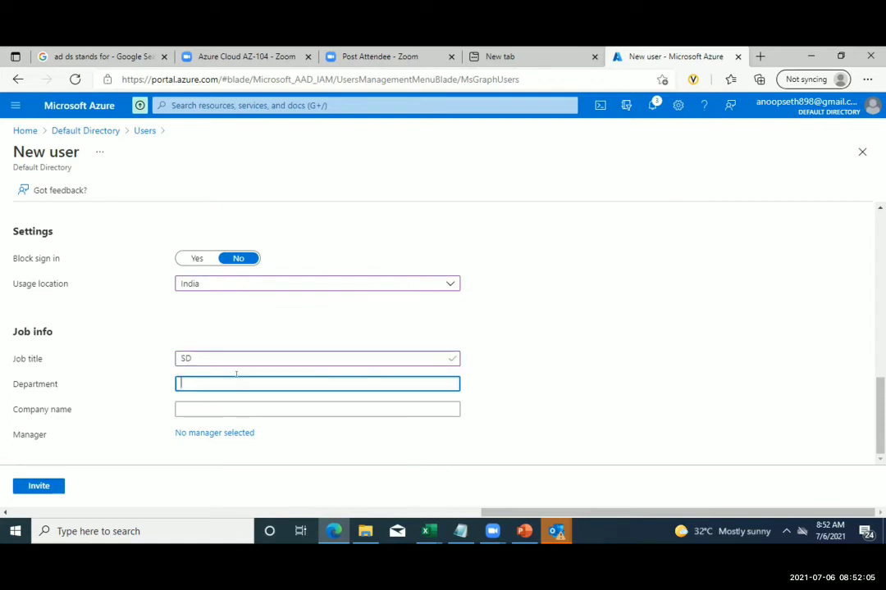
pyautogui.write('IT')
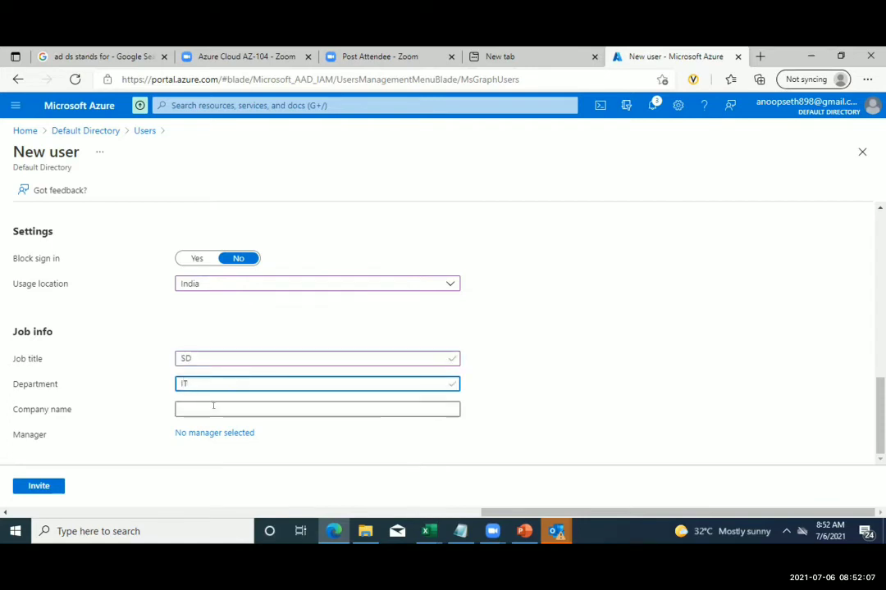
pyautogui.click(213, 408)
pyautogui.write('HC')
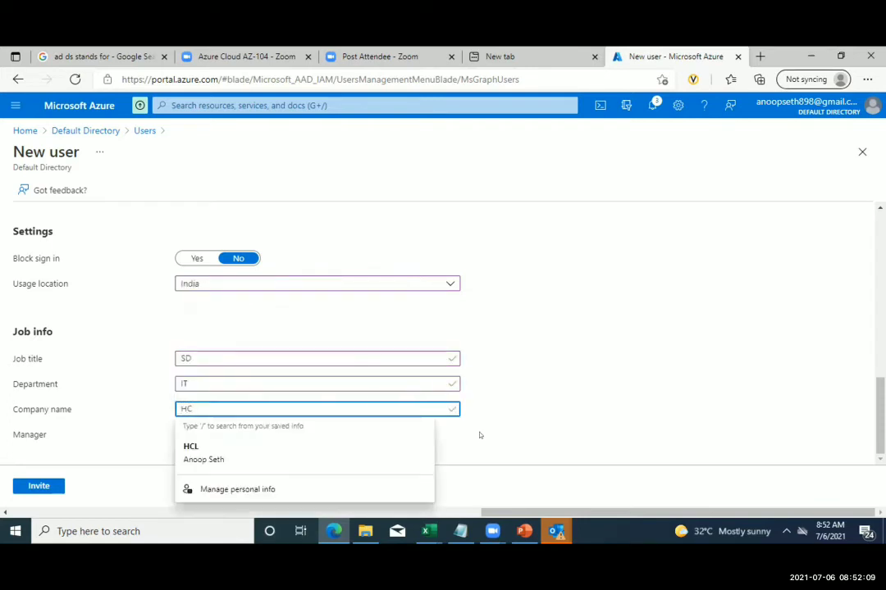
pyautogui.click(469, 437)
pyautogui.click(236, 404)
pyautogui.write('A')
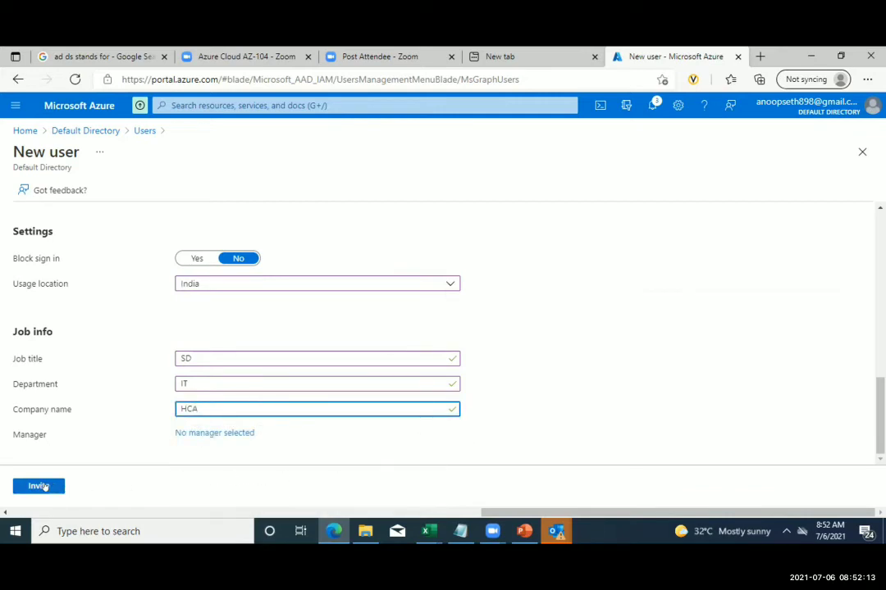
pyautogui.click(47, 487)
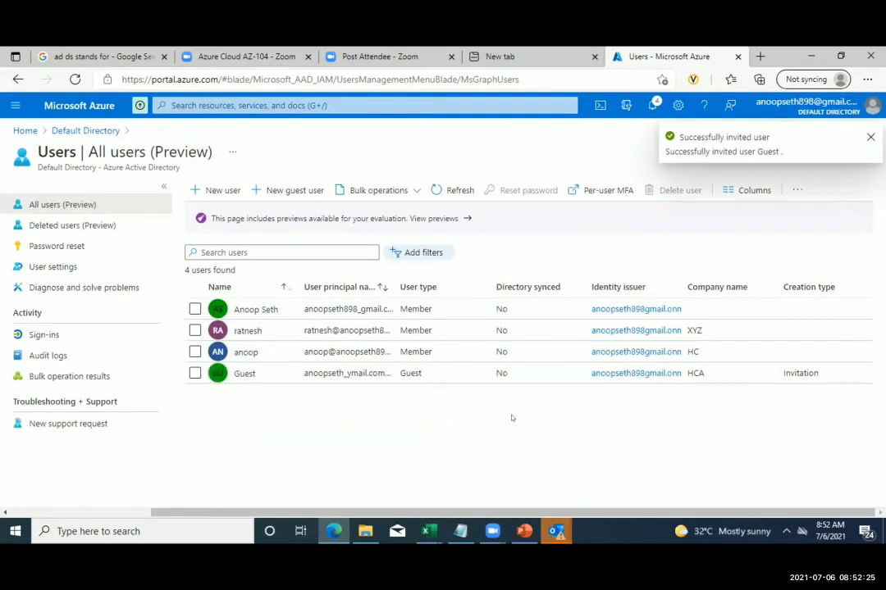
# - Open the profile of the member user whose company is HC from All users
pyautogui.click(193, 351)
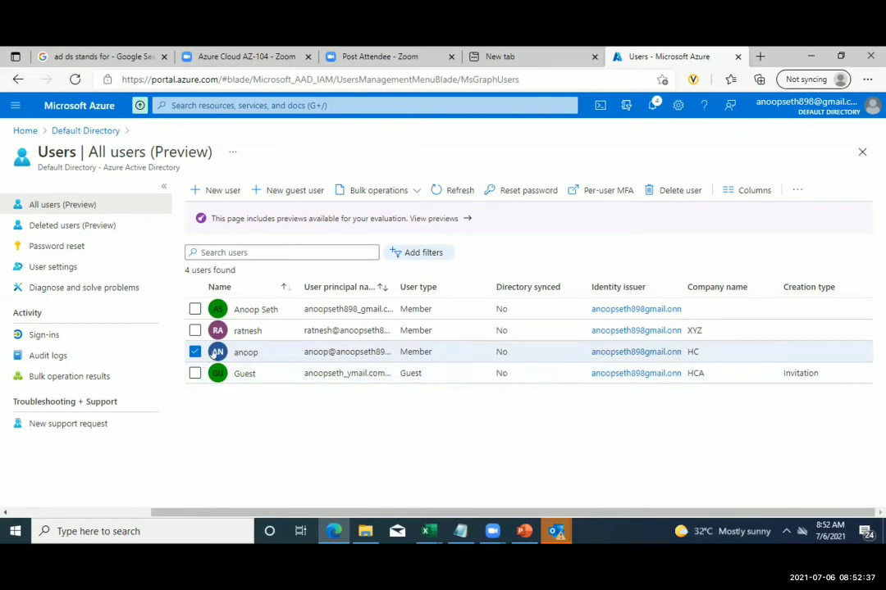
pyautogui.rightClick(215, 354)
pyautogui.click(195, 352)
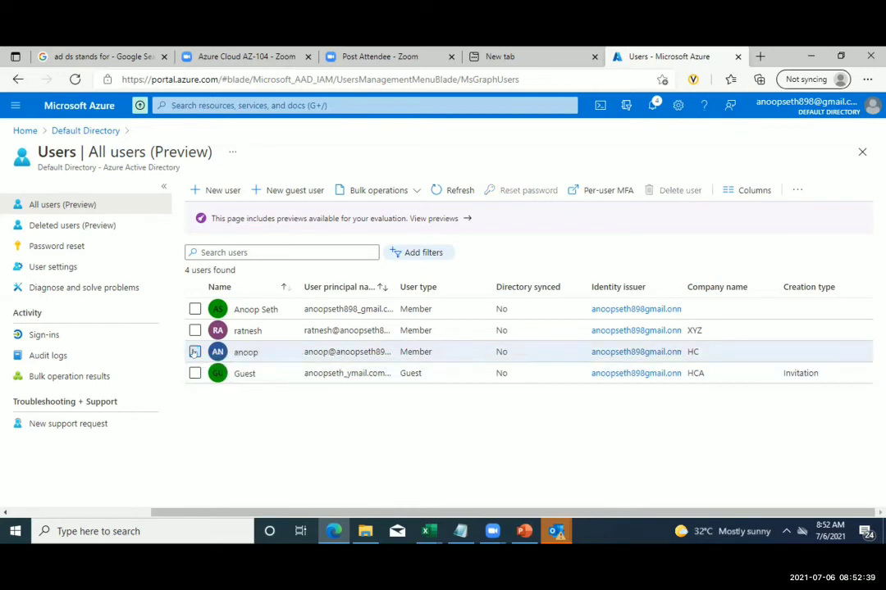
pyautogui.click(194, 352)
pyautogui.click(213, 352)
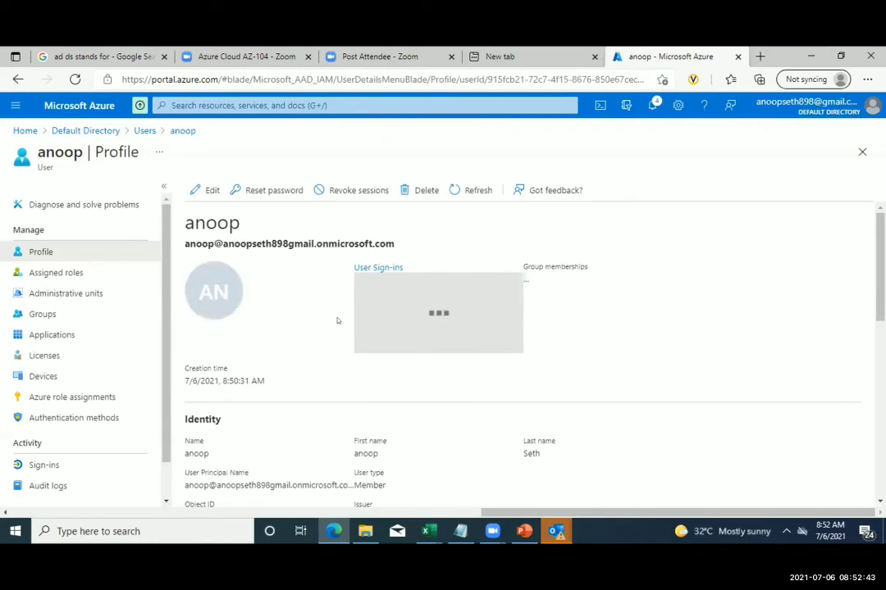
pyautogui.scroll(-2, 337, 321)
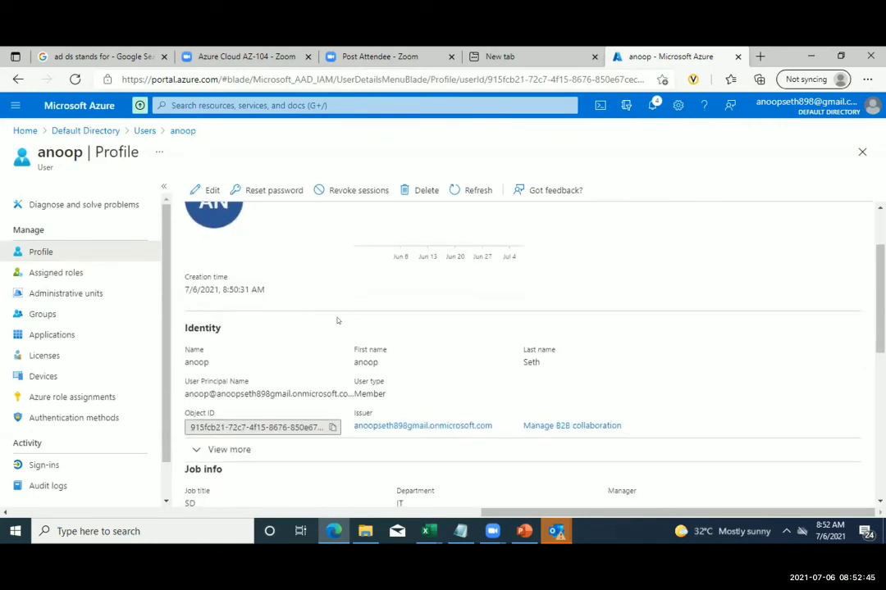
pyautogui.scroll(2, 336, 320)
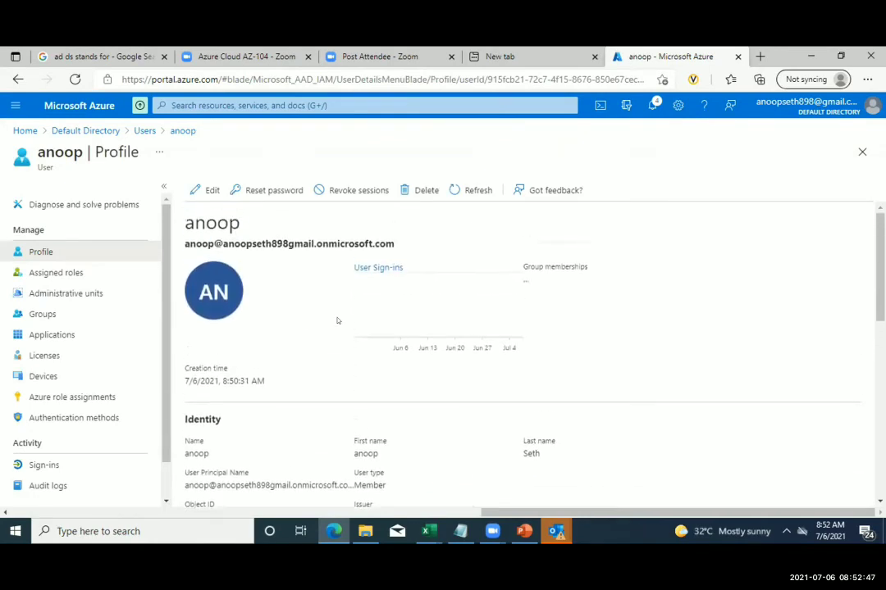
pyautogui.scroll(-1, 336, 321)
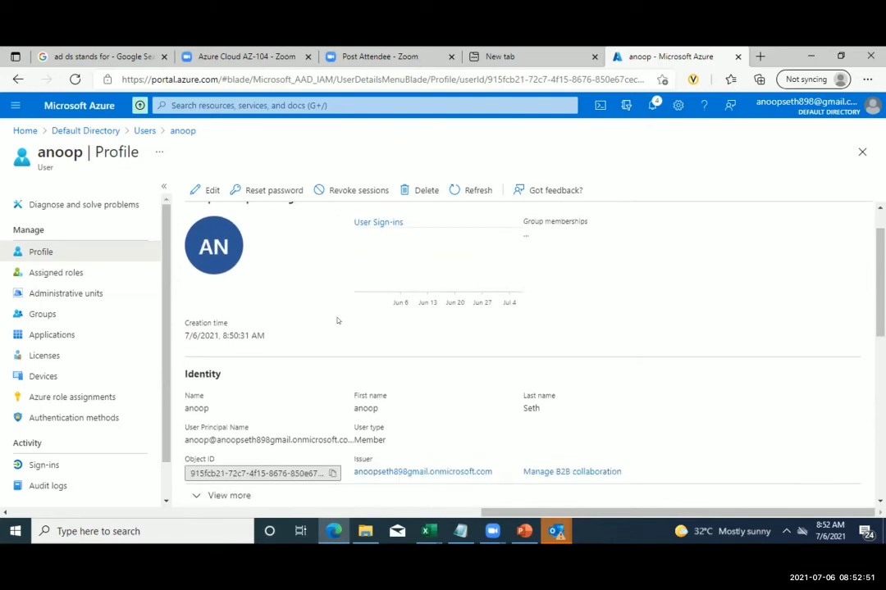
pyautogui.scroll(-1, 337, 321)
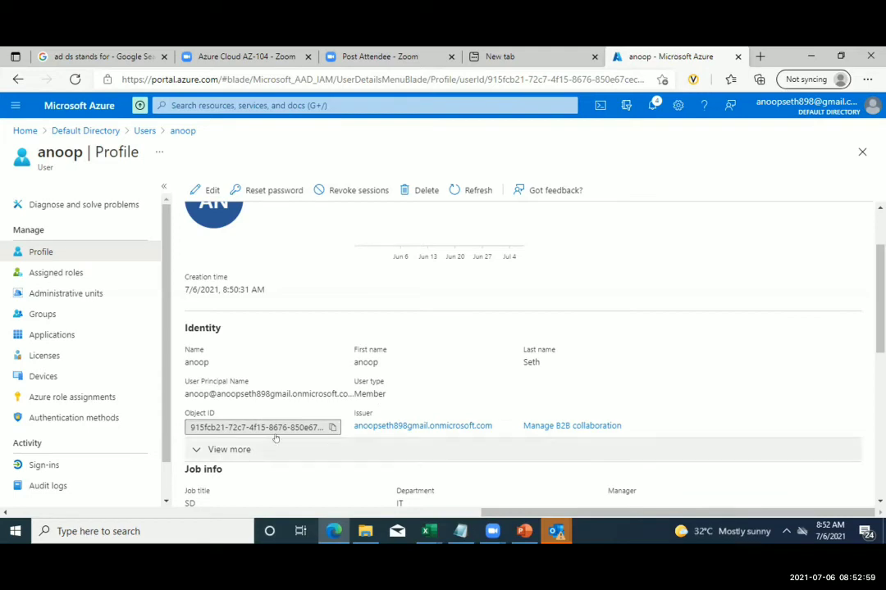
pyautogui.scroll(-1, 274, 436)
pyautogui.scroll(-2, 275, 439)
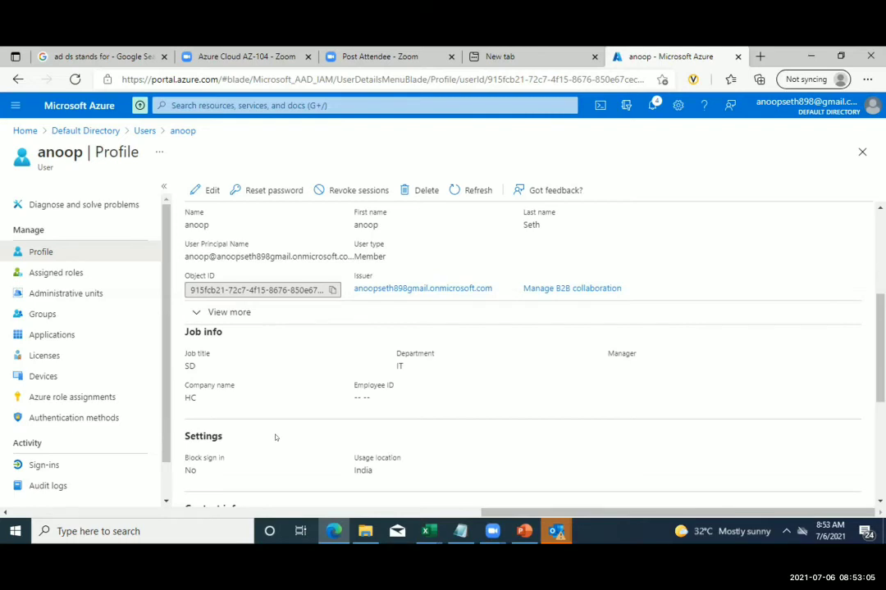
pyautogui.scroll(-4, 275, 438)
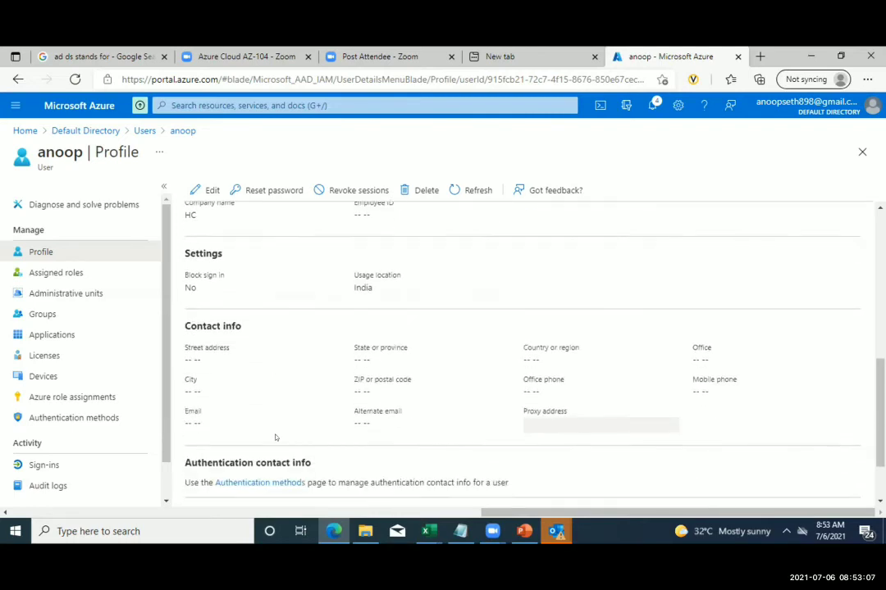
pyautogui.scroll(-1, 276, 438)
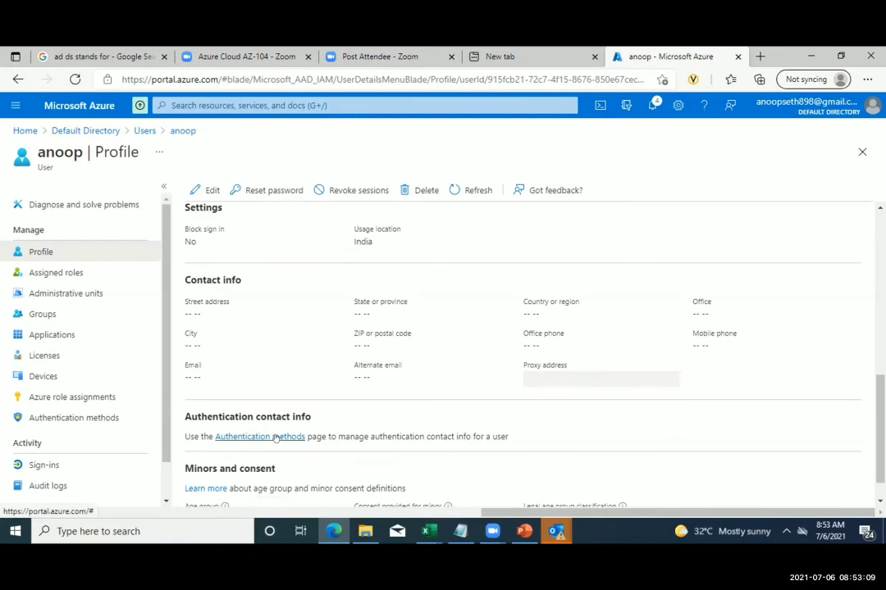
pyautogui.scroll(-1, 276, 439)
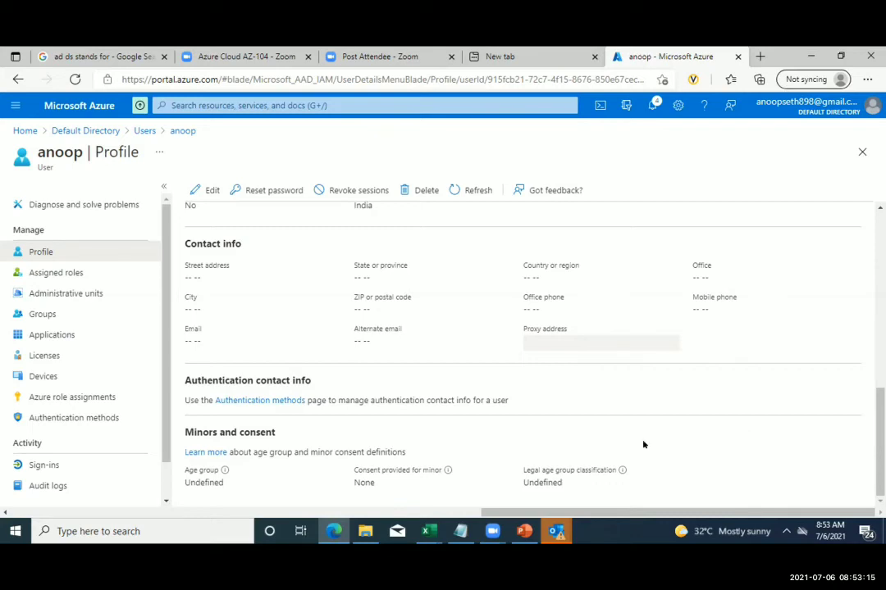
# - Review the member user's authentication methods, then view Licenses showing no assignments
pyautogui.click(283, 401)
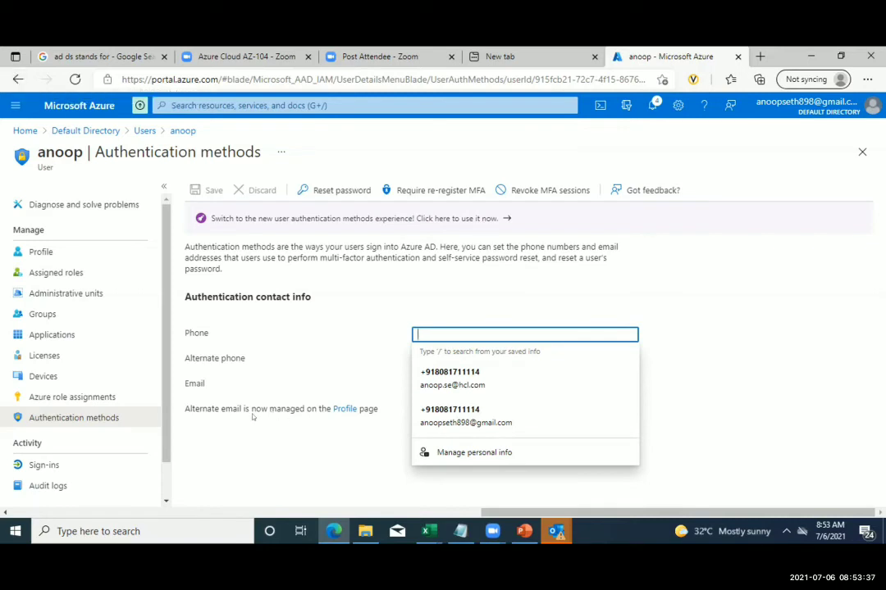
pyautogui.click(45, 355)
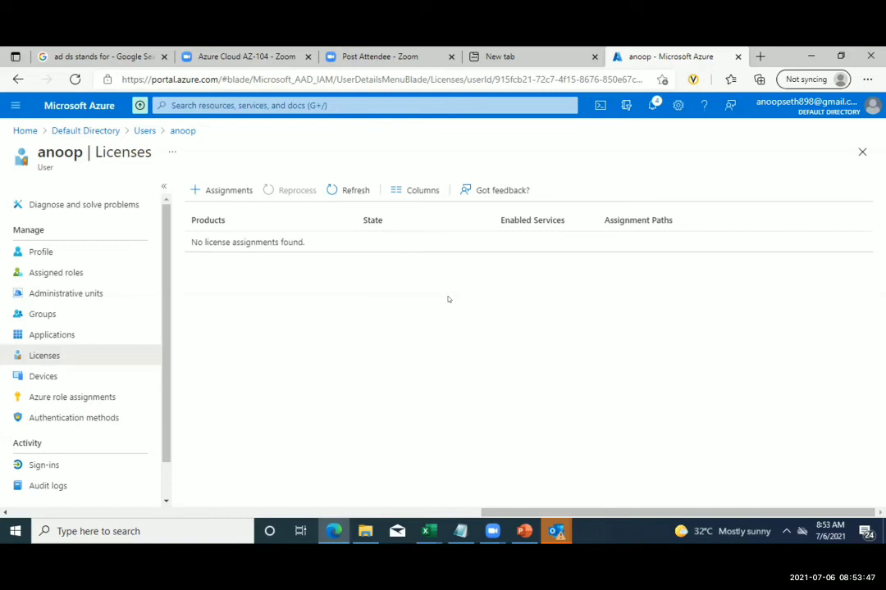
# - Show the member user's Groups page, which lists no memberships
pyautogui.click(68, 319)
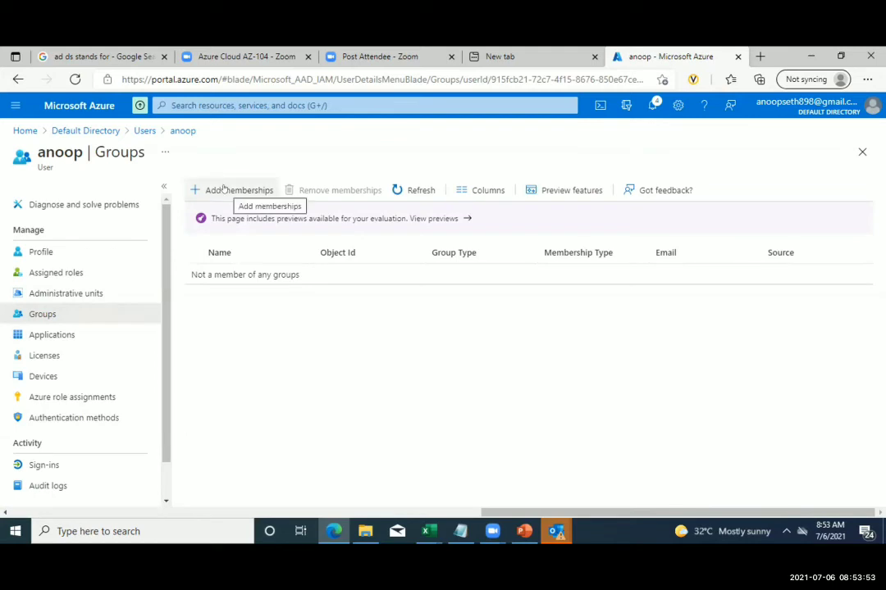
pyautogui.rightClick(57, 315)
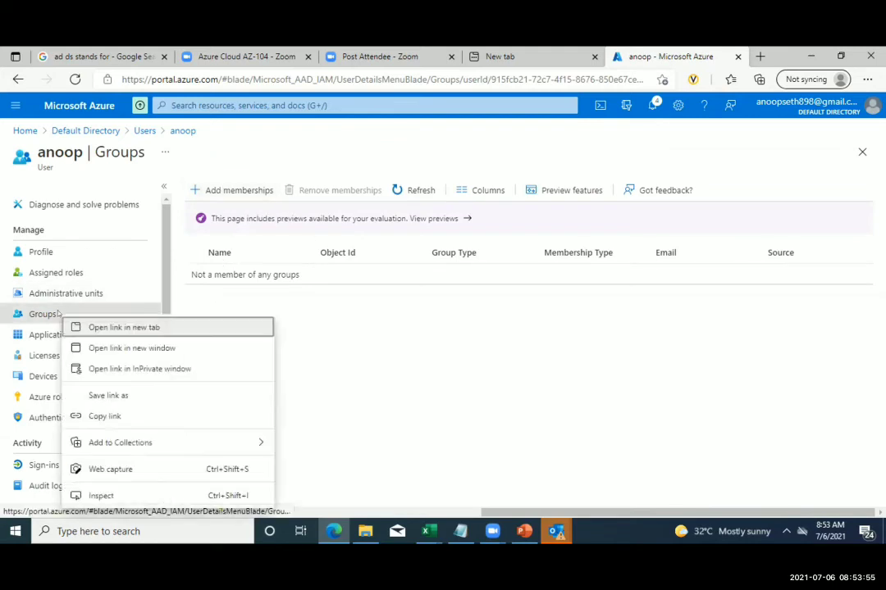
pyautogui.click(231, 184)
# - Search the Add memberships group picker, then close it without adding any group
pyautogui.click(225, 190)
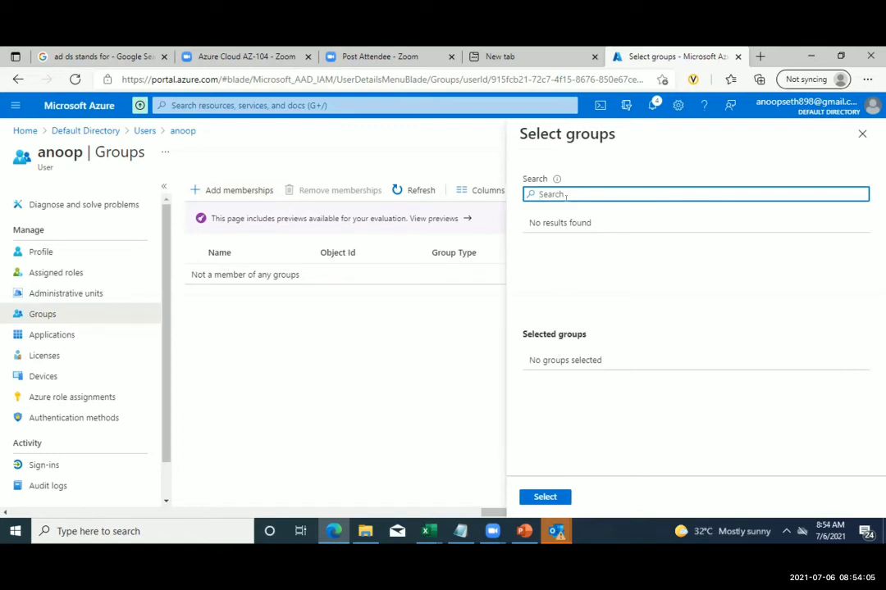
pyautogui.write('ANOOP')
pyautogui.press('BackSpace')
pyautogui.press('BackSpace')
pyautogui.press('BackSpace')
pyautogui.press('BackSpace')
pyautogui.press('BackSpace')
pyautogui.write('anoop')
pyautogui.press('BackSpace')
pyautogui.press('BackSpace')
pyautogui.press('BackSpace')
pyautogui.press('BackSpace')
pyautogui.press('BackSpace')
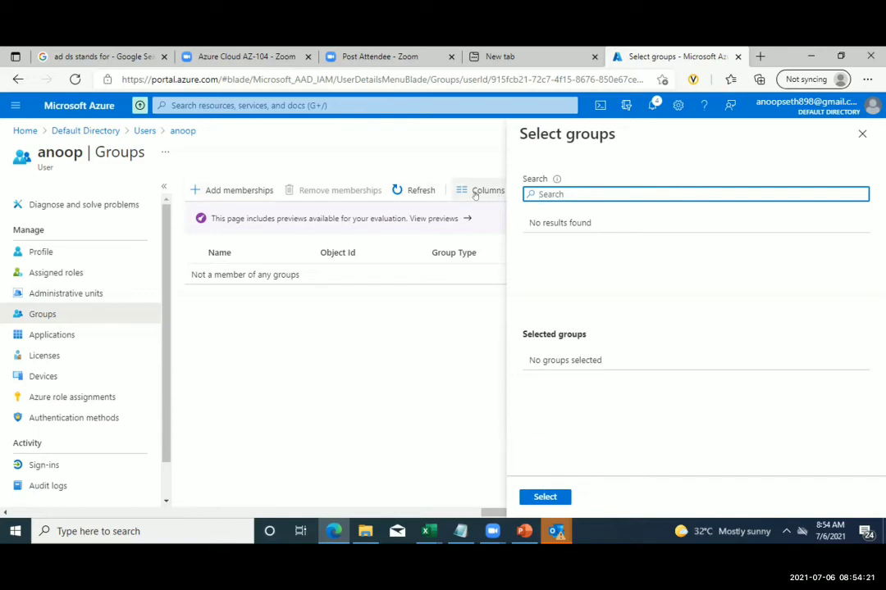
pyautogui.click(861, 134)
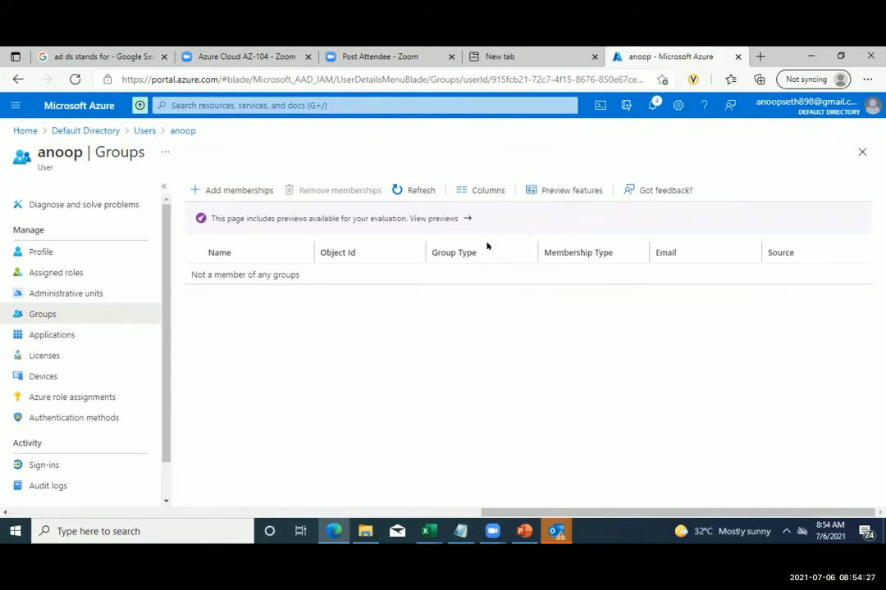
# - From Home, go to Azure Active Directory Groups and begin a New group
pyautogui.click(25, 131)
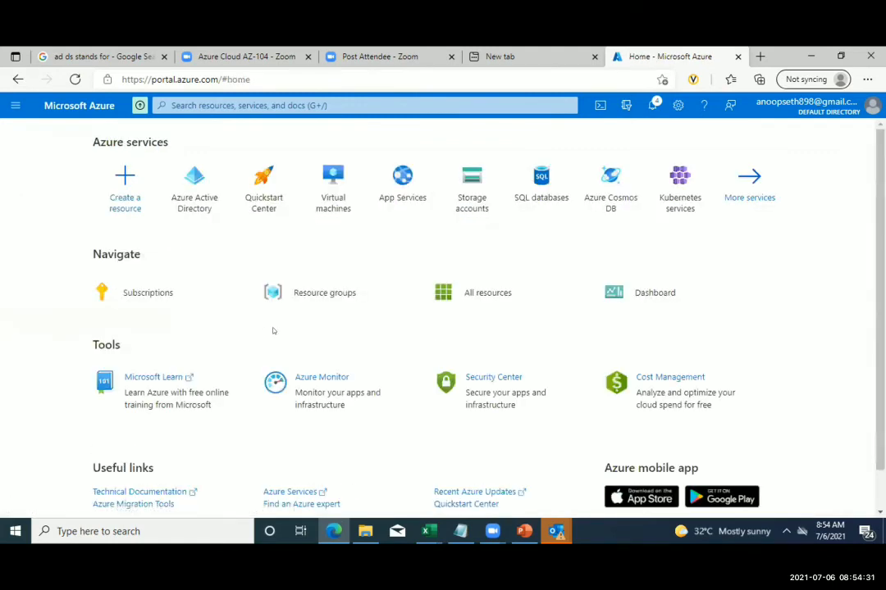
pyautogui.click(191, 187)
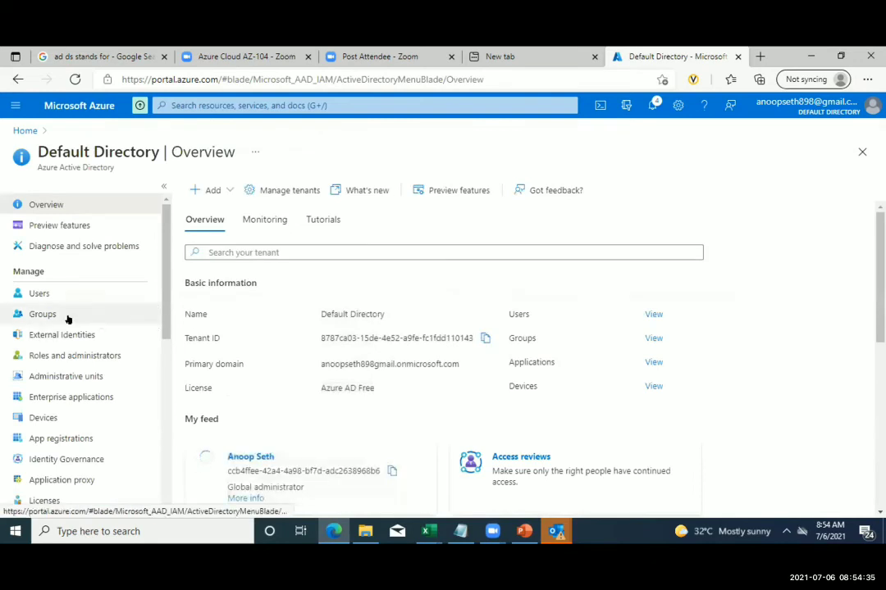
pyautogui.click(48, 314)
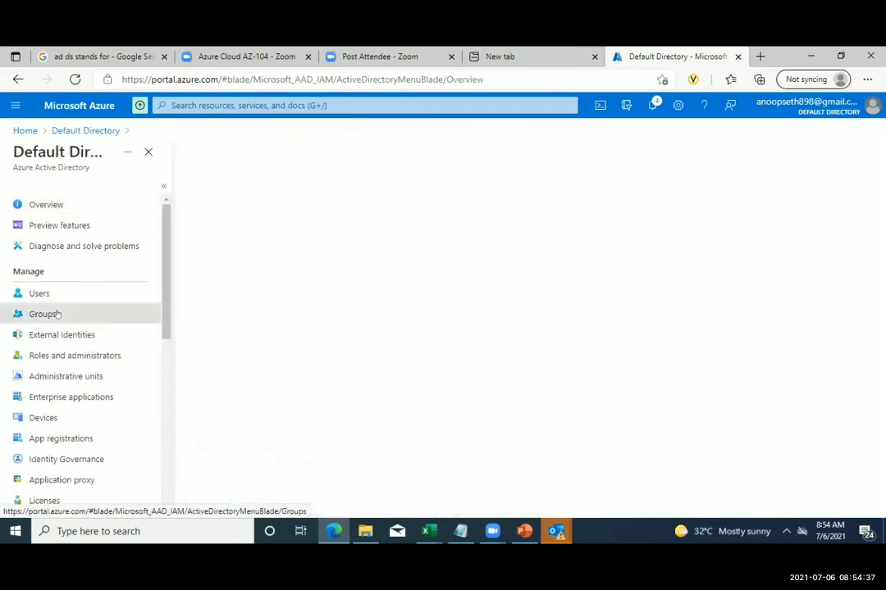
pyautogui.click(207, 189)
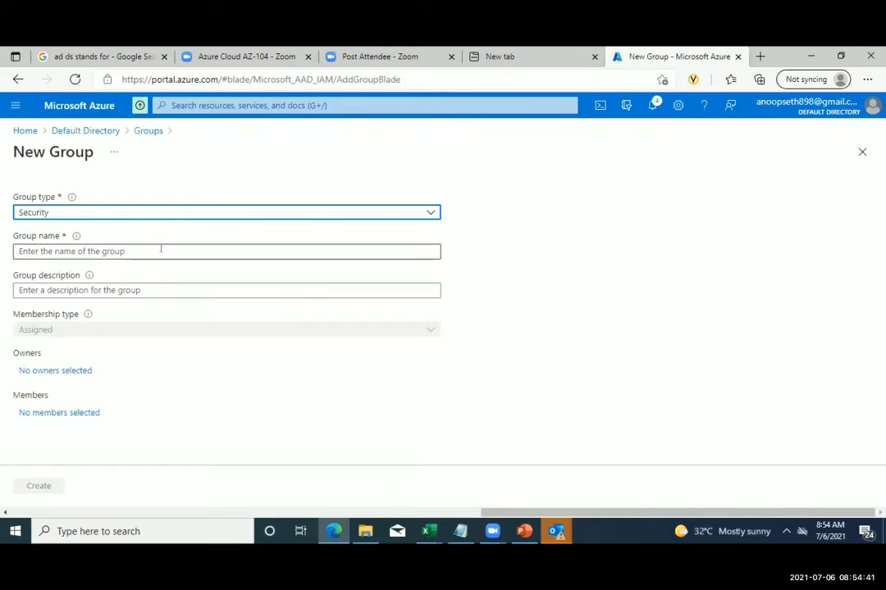
# - Keep group type Security and enter 'sam' as both group name and description
pyautogui.click(160, 249)
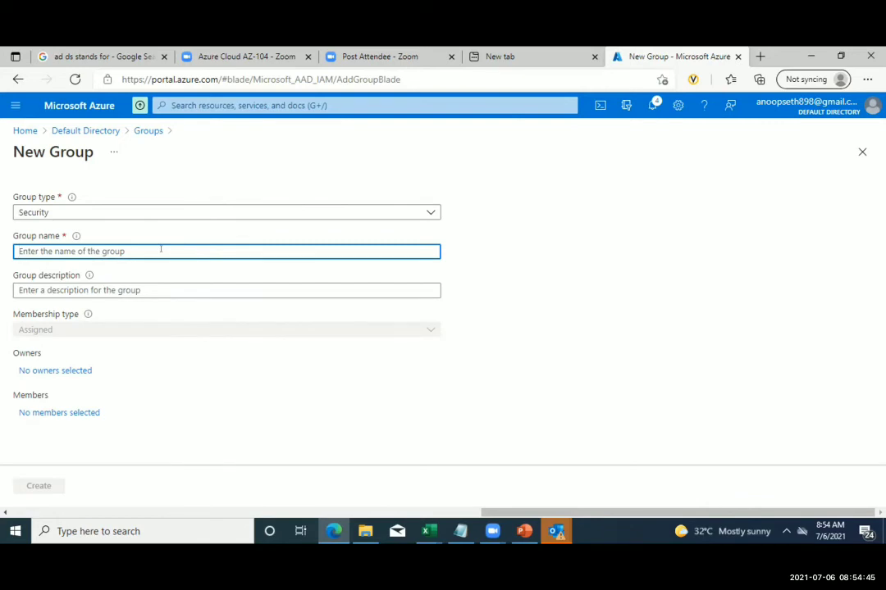
pyautogui.click(178, 215)
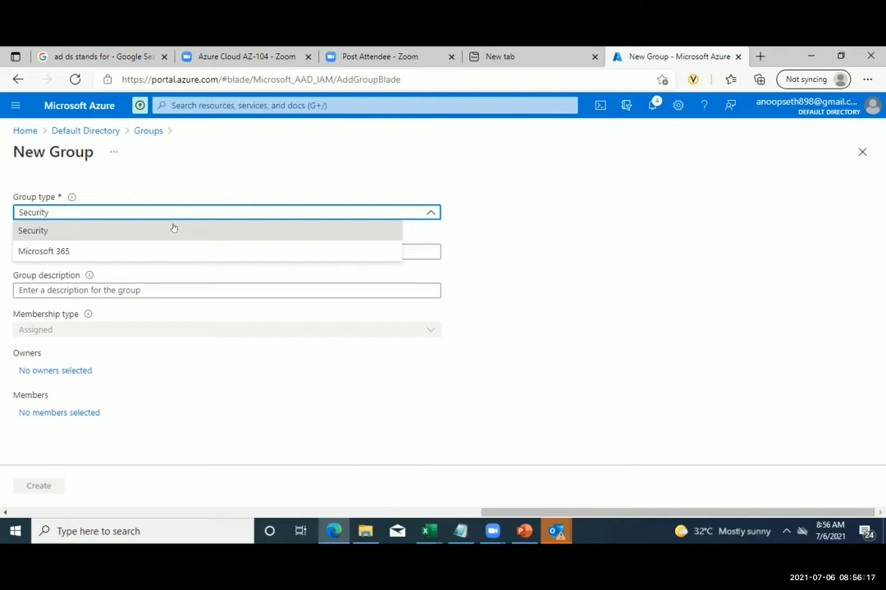
pyautogui.click(174, 229)
pyautogui.click(75, 247)
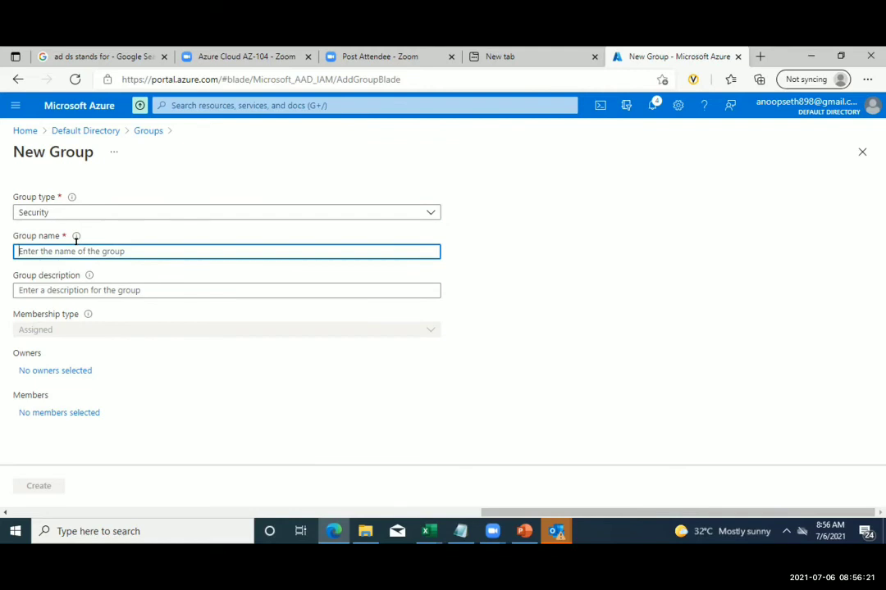
pyautogui.write('sam')
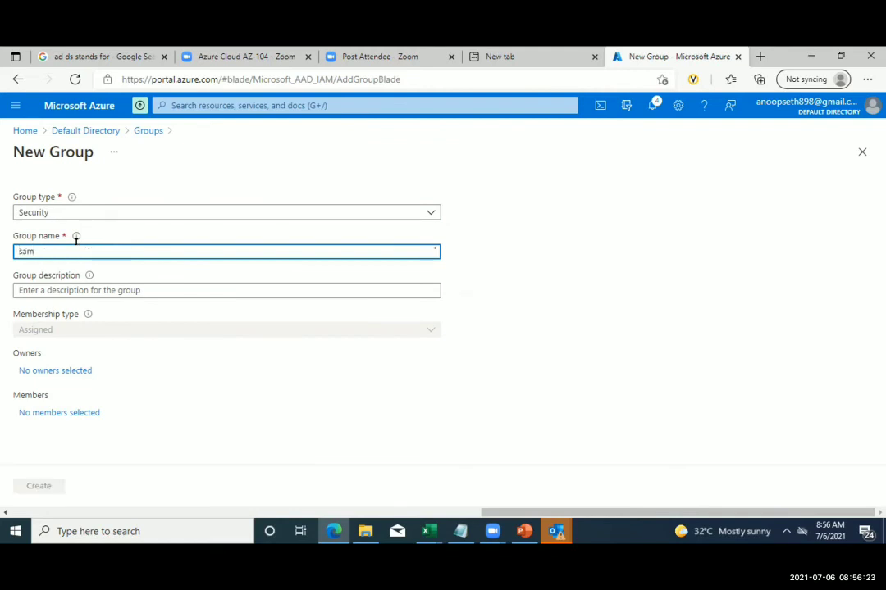
pyautogui.click(90, 290)
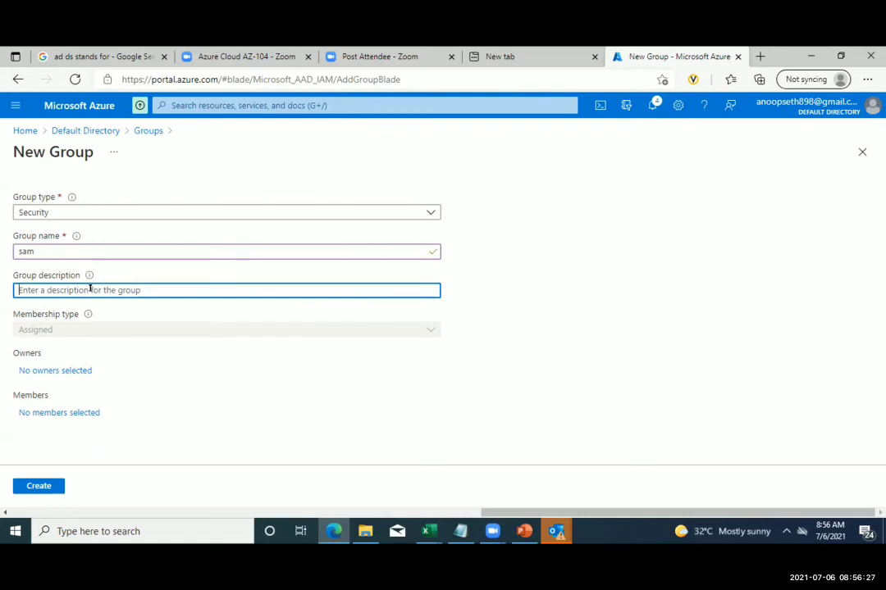
pyautogui.write('sam')
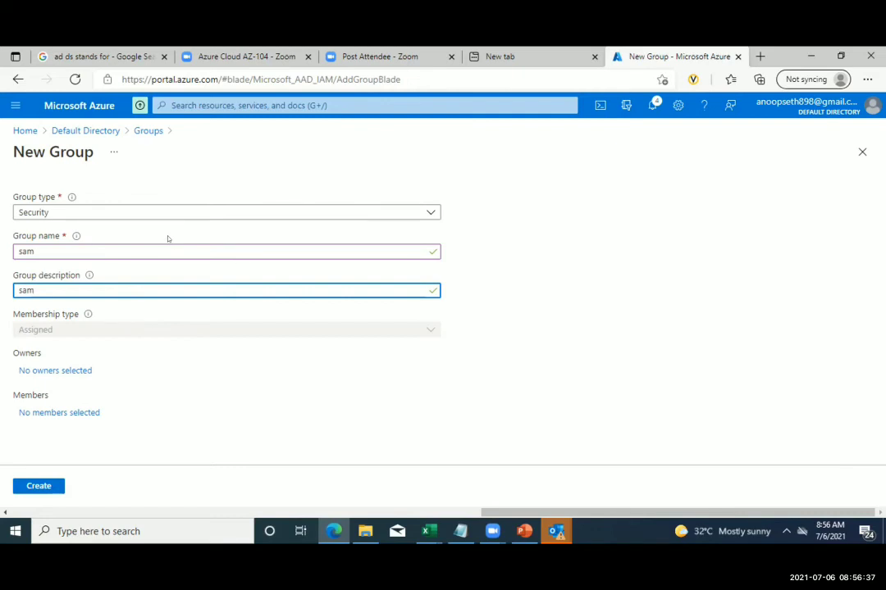
# - Assign the directory's admin account as the sam group's only owner
pyautogui.click(57, 371)
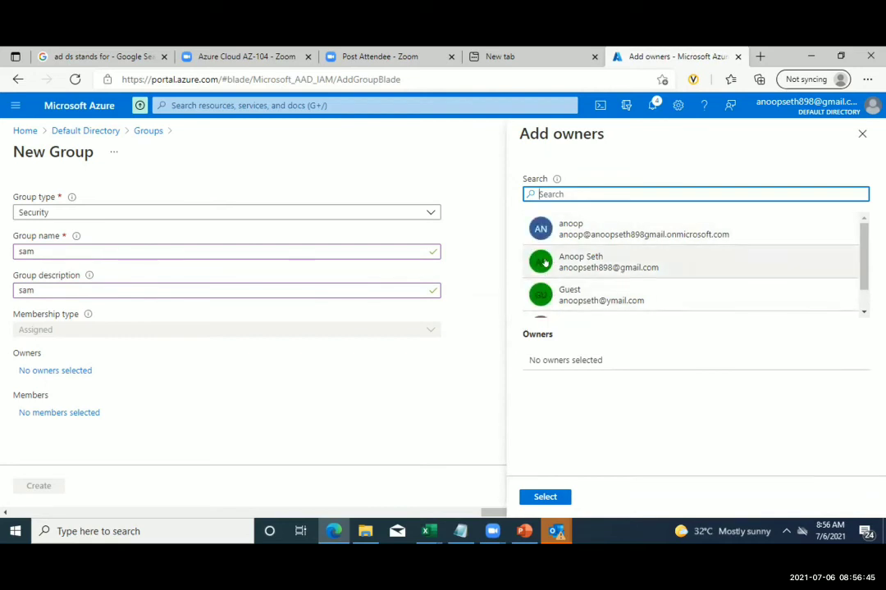
pyautogui.click(546, 261)
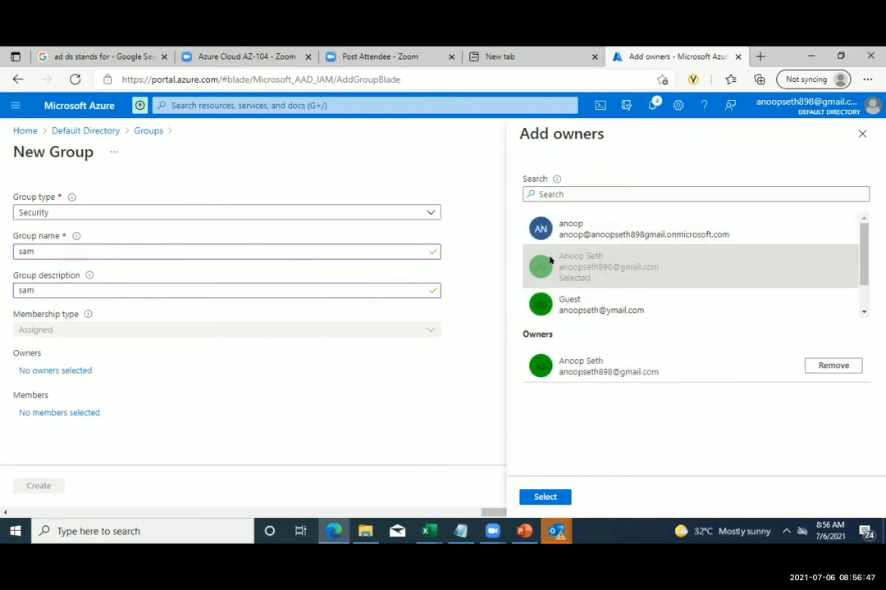
pyautogui.click(545, 497)
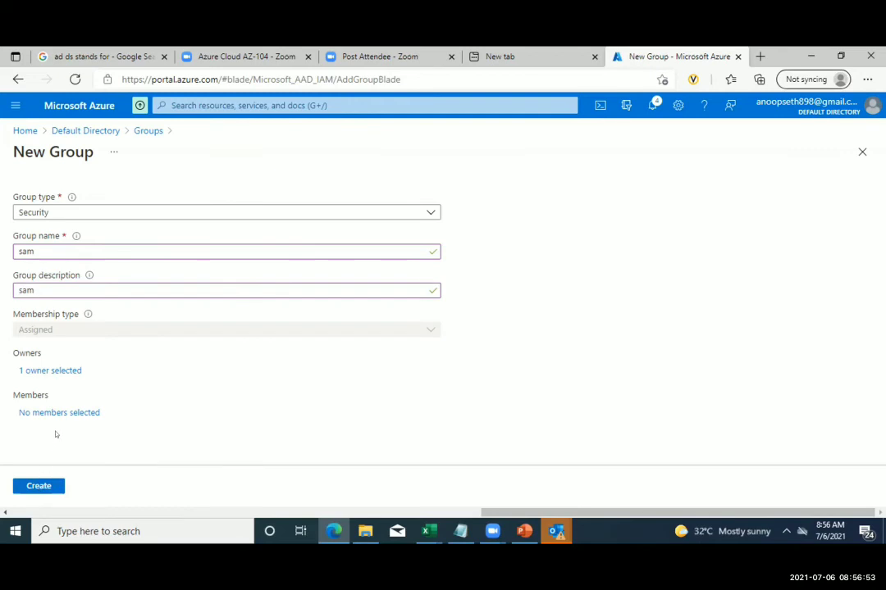
# - Search the user list by name and add the directory member user to sam
pyautogui.click(72, 412)
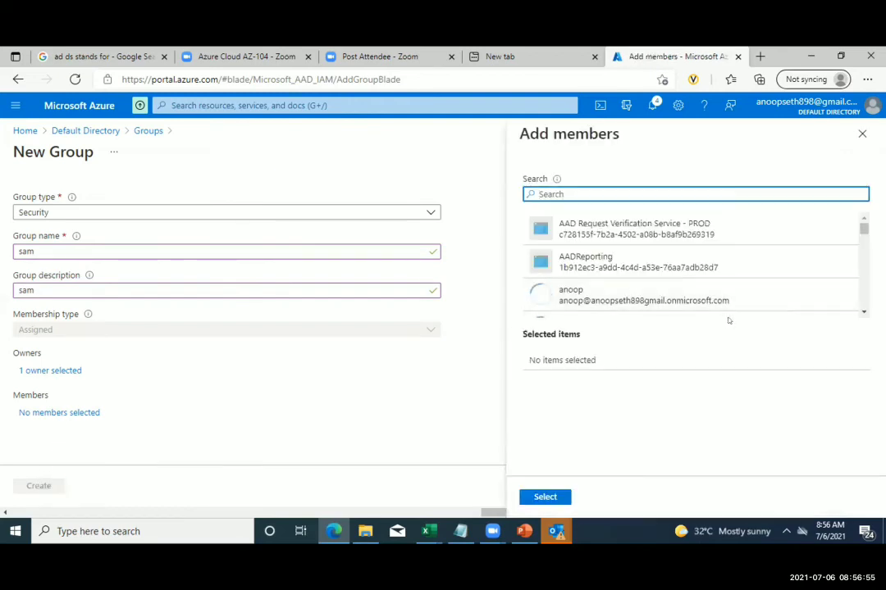
pyautogui.scroll(-3, 734, 294)
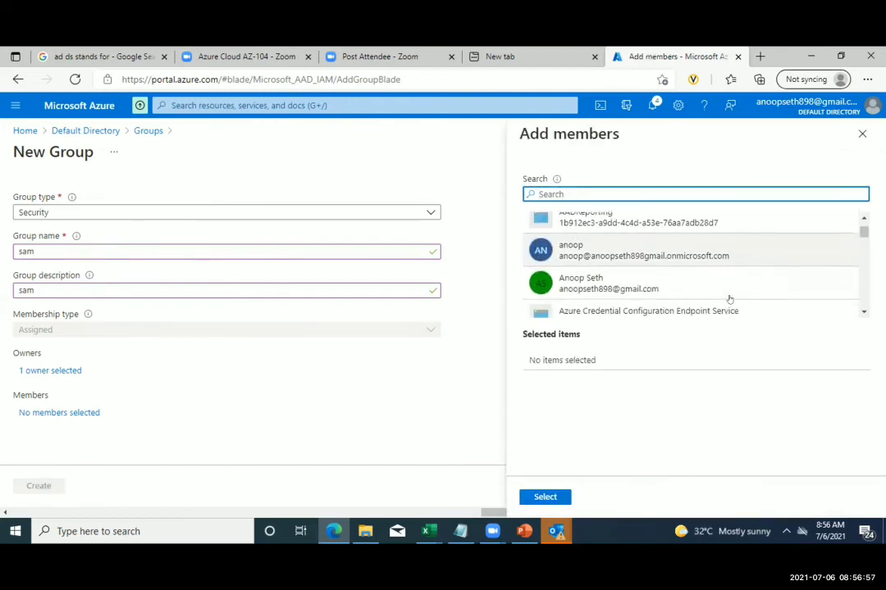
pyautogui.scroll(-1, 728, 298)
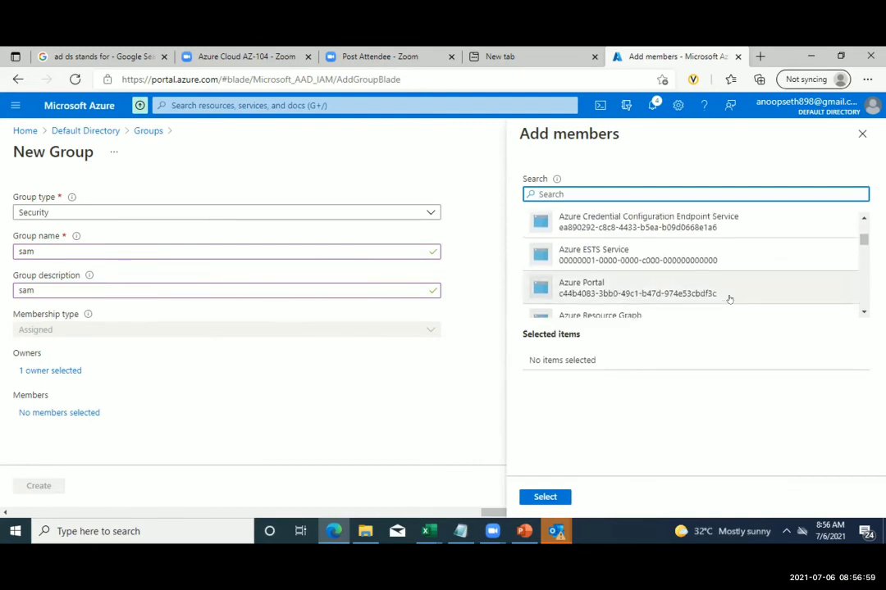
pyautogui.scroll(2, 668, 300)
pyautogui.scroll(-1, 668, 300)
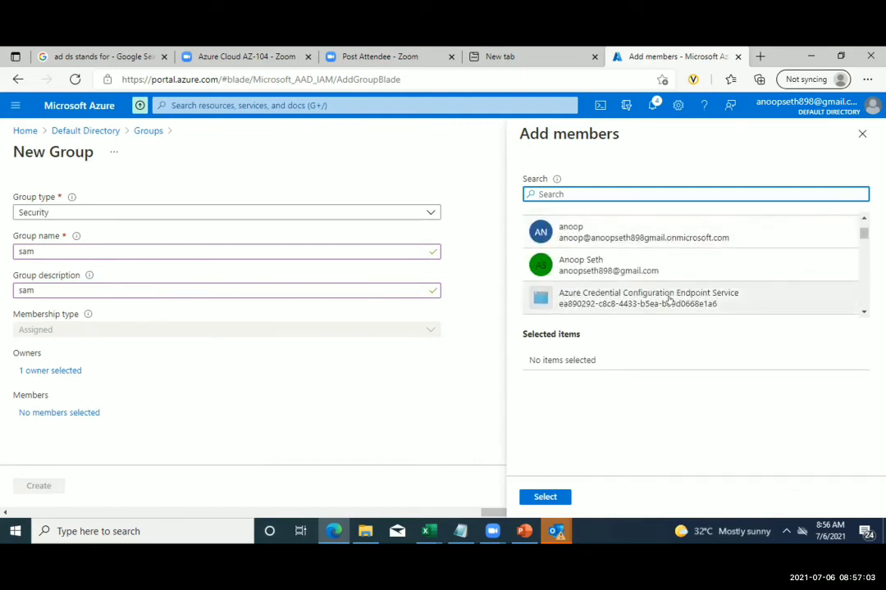
pyautogui.click(532, 194)
pyautogui.write('rat')
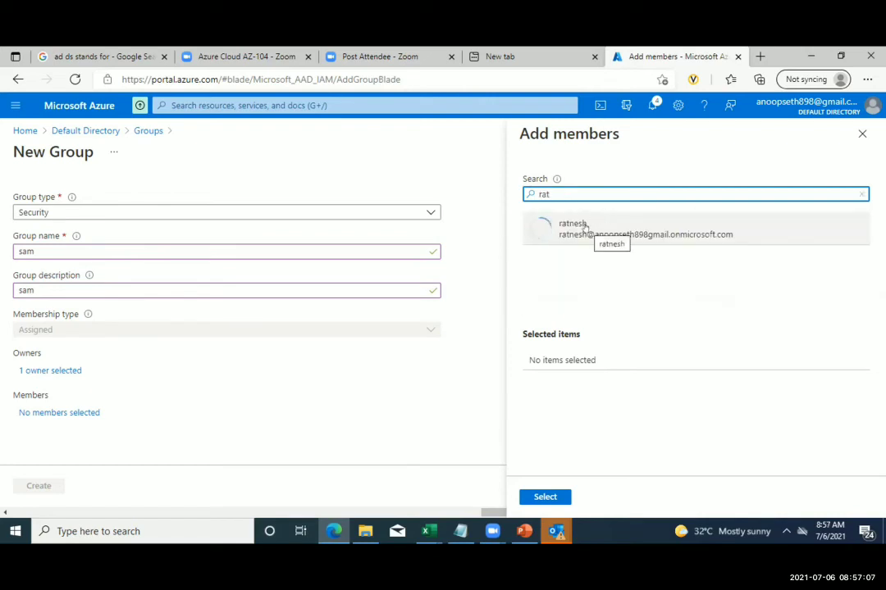
pyautogui.click(585, 228)
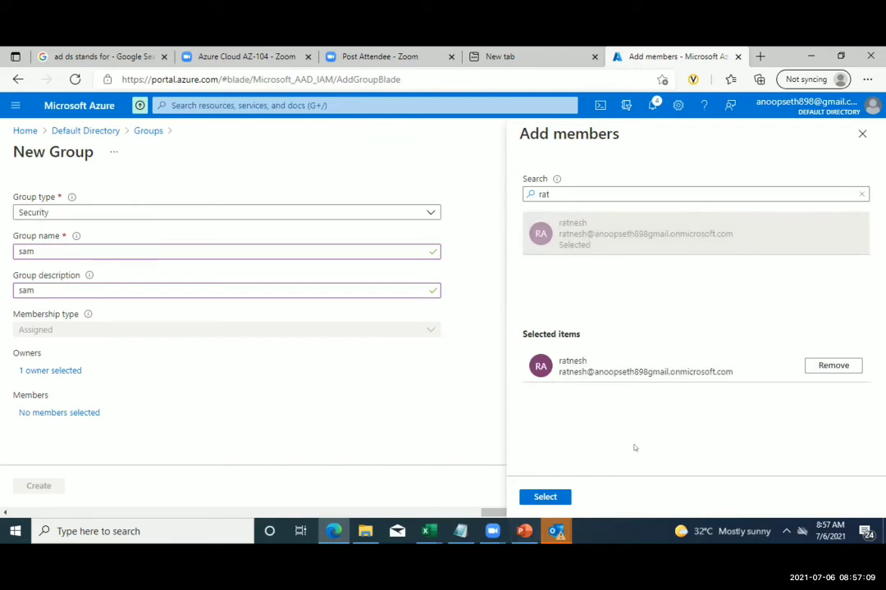
pyautogui.click(544, 497)
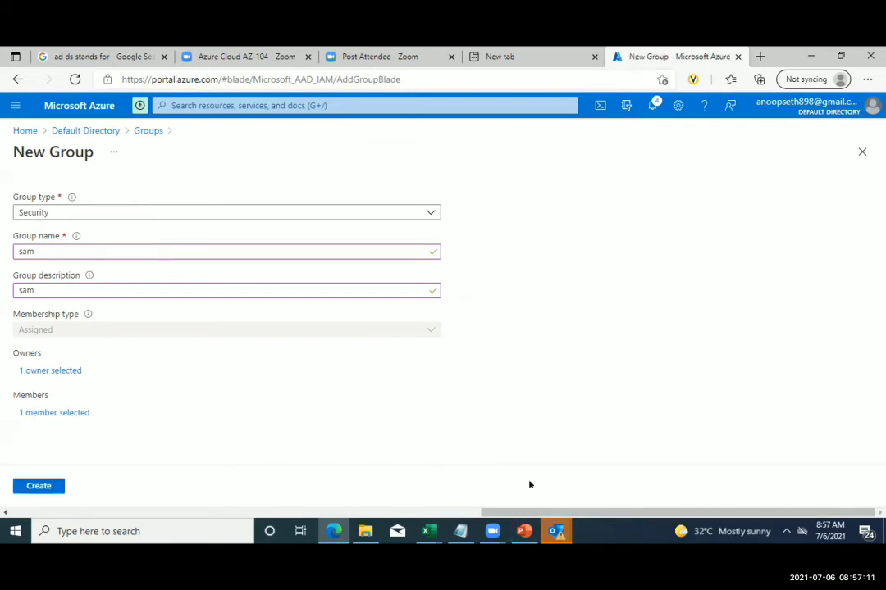
# - Search 'guest' and add the Guest user as the second member
pyautogui.click(41, 414)
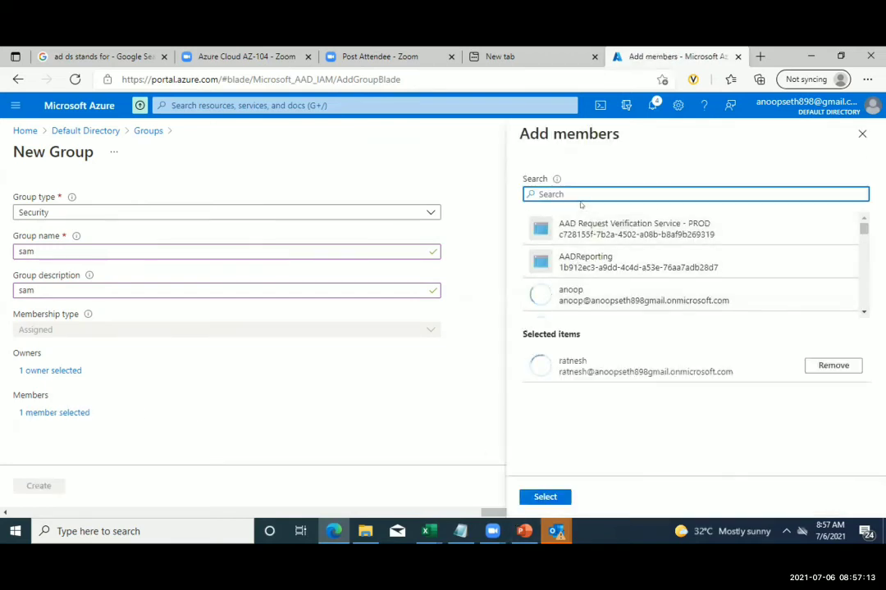
pyautogui.write('gue')
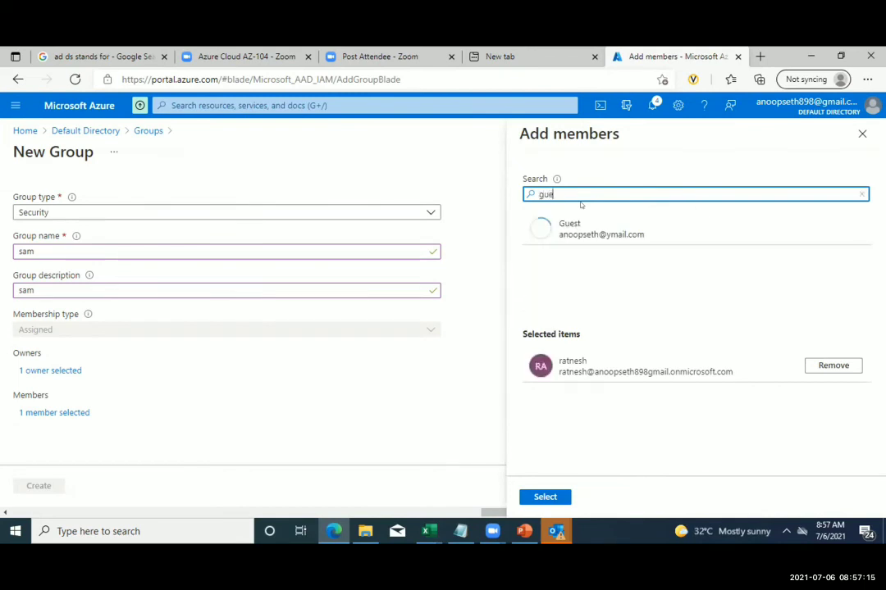
pyautogui.write('st')
pyautogui.click(569, 226)
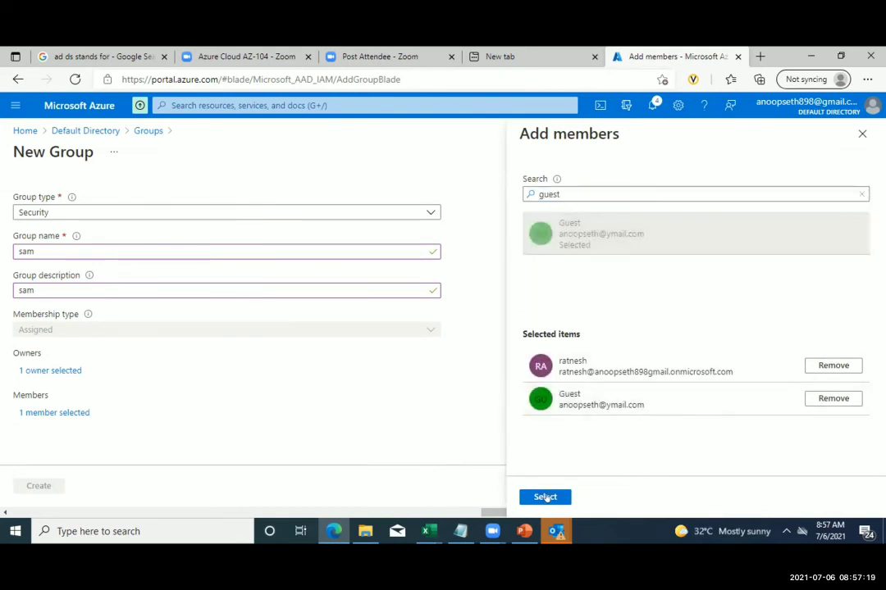
pyautogui.click(546, 497)
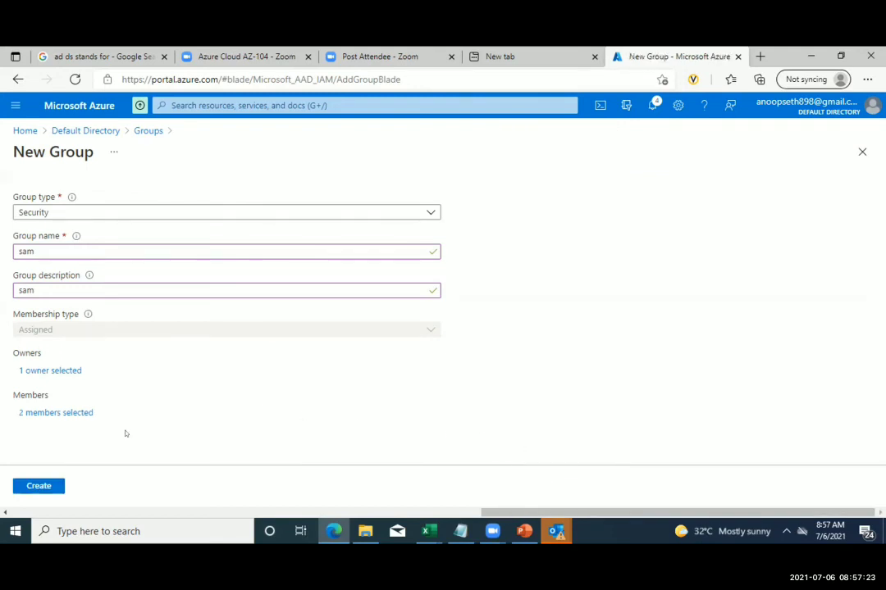
# - Create sam, check its overview shows 2 members and 1 owner, then present the AZ-104 slides
pyautogui.click(41, 484)
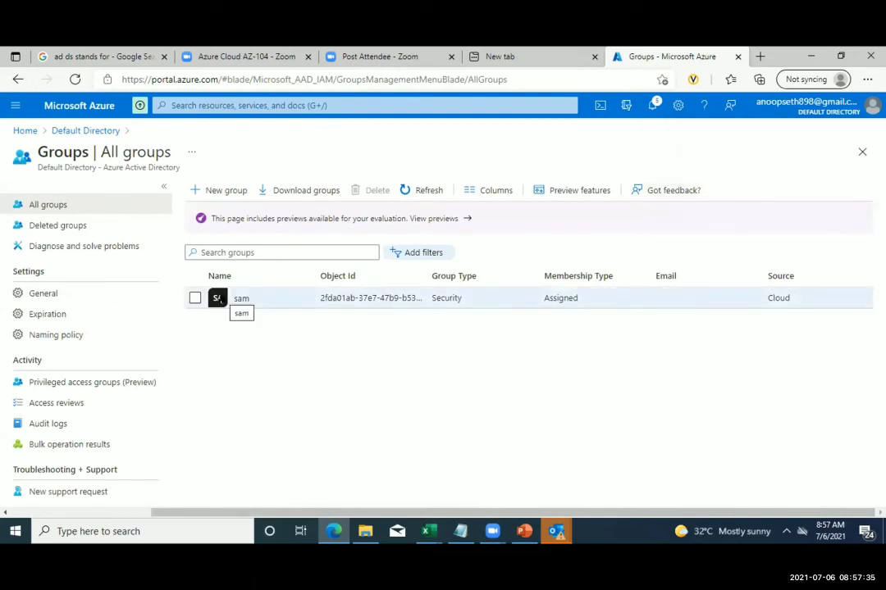
pyautogui.click(219, 299)
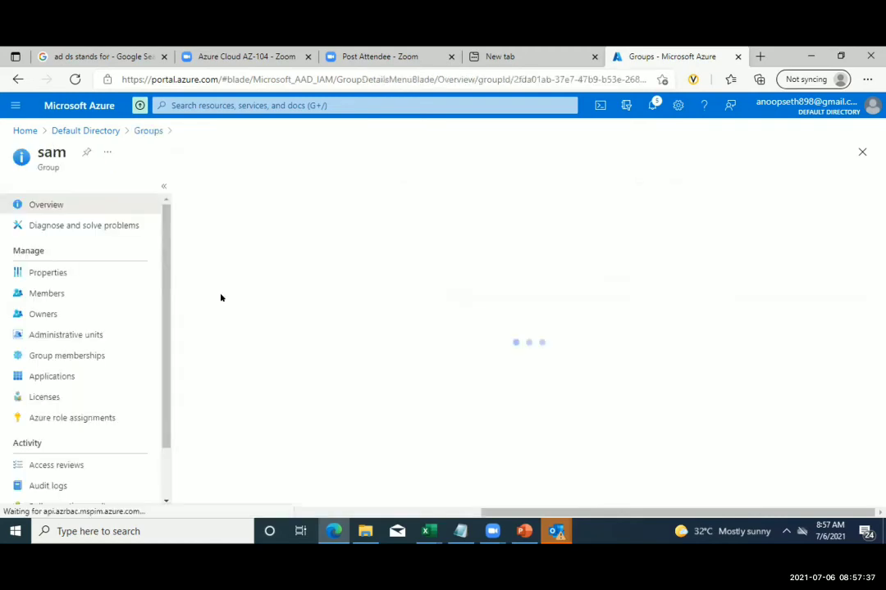
pyautogui.scroll(-1, 442, 320)
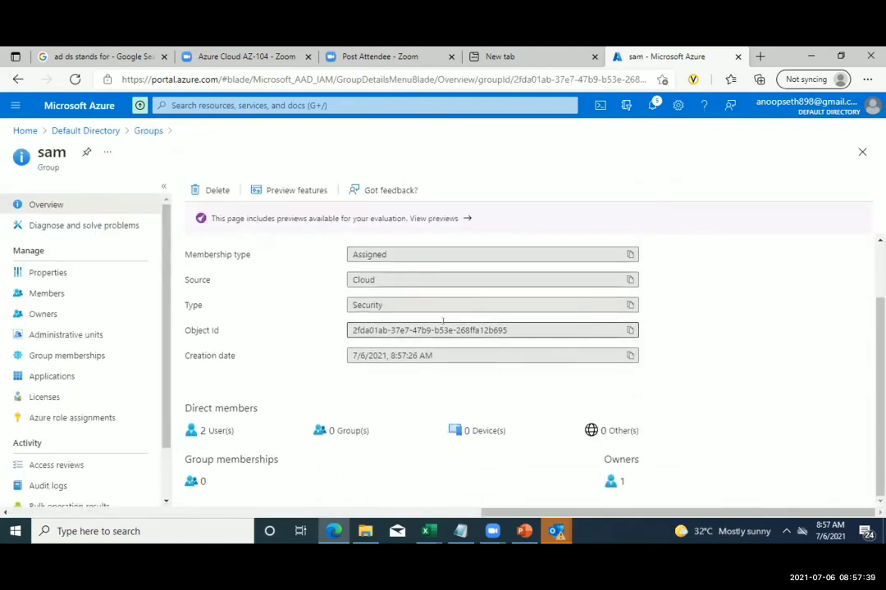
pyautogui.scroll(1, 443, 321)
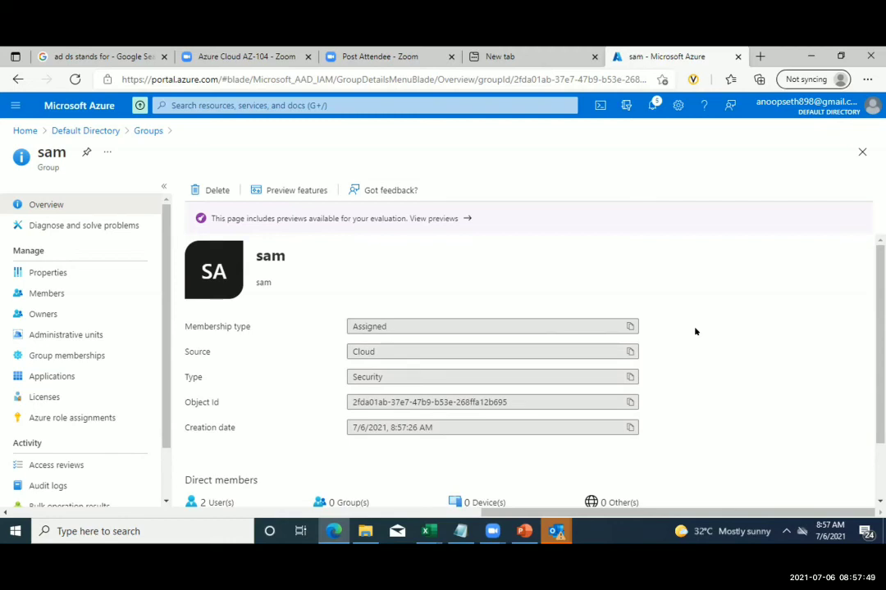
pyautogui.scroll(-1, 695, 331)
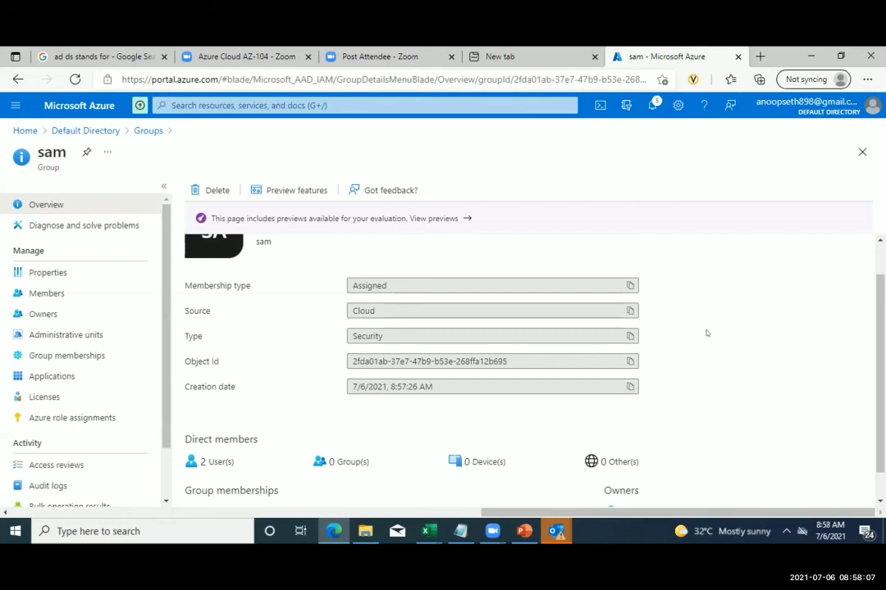
pyautogui.scroll(-1, 706, 333)
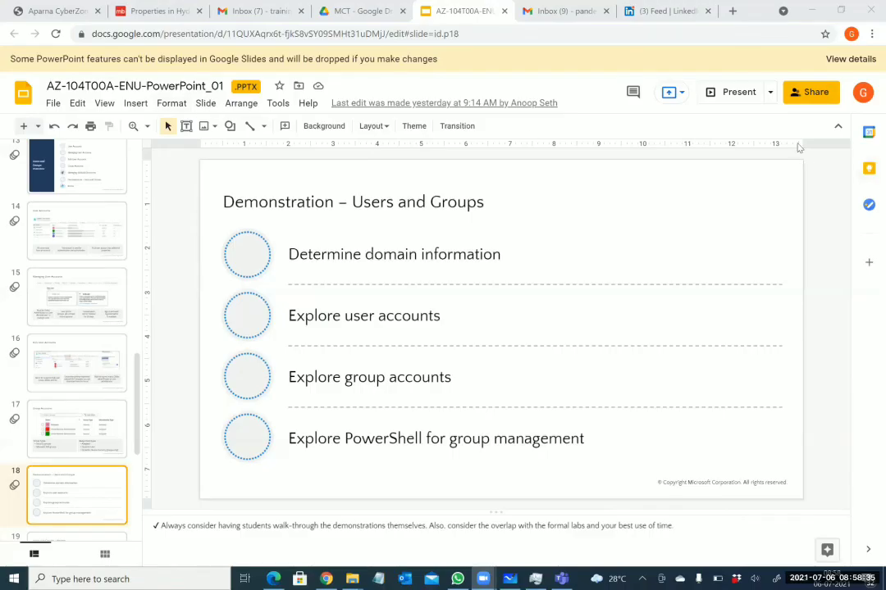
pyautogui.click(731, 92)
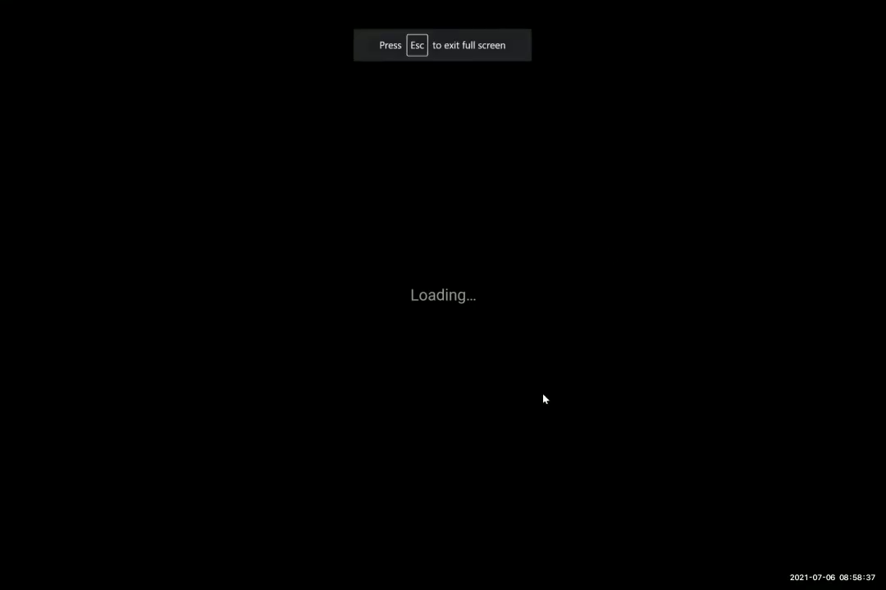